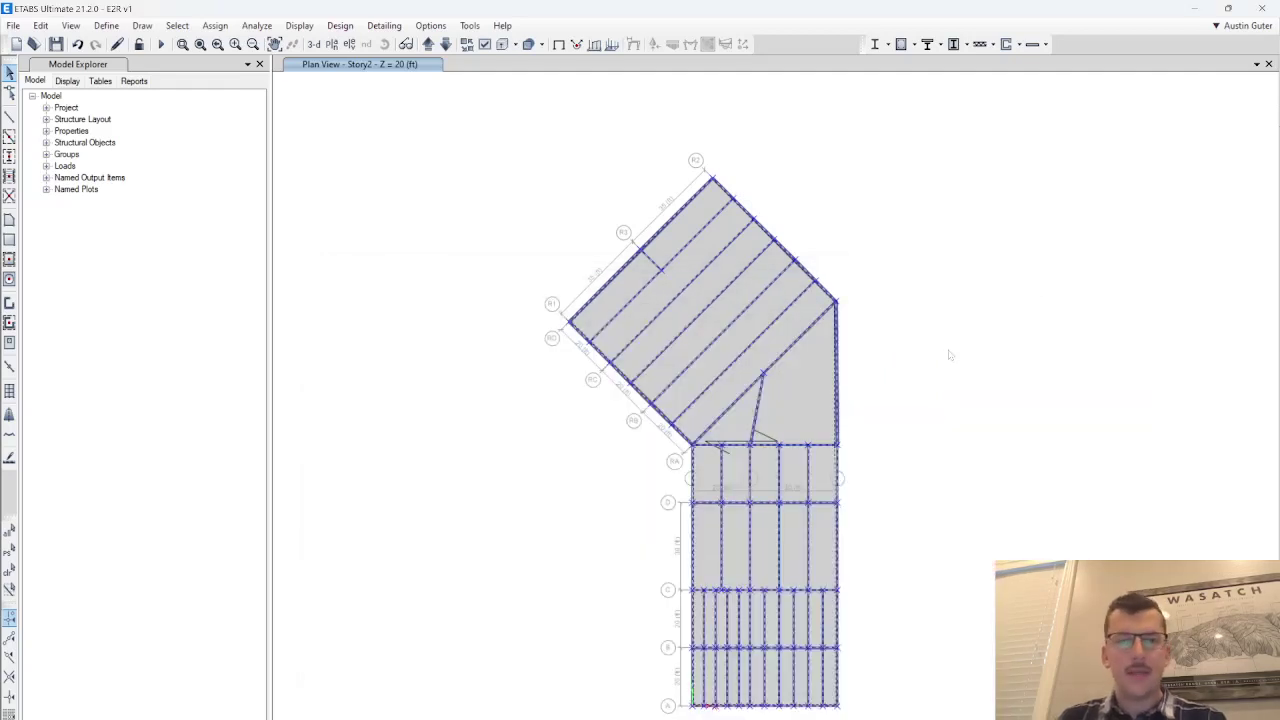
Recentre the ETABS Story2 beam plan, then switch to Revit's Level 3 structural plan.
middle_drag(950, 355, 900, 309)
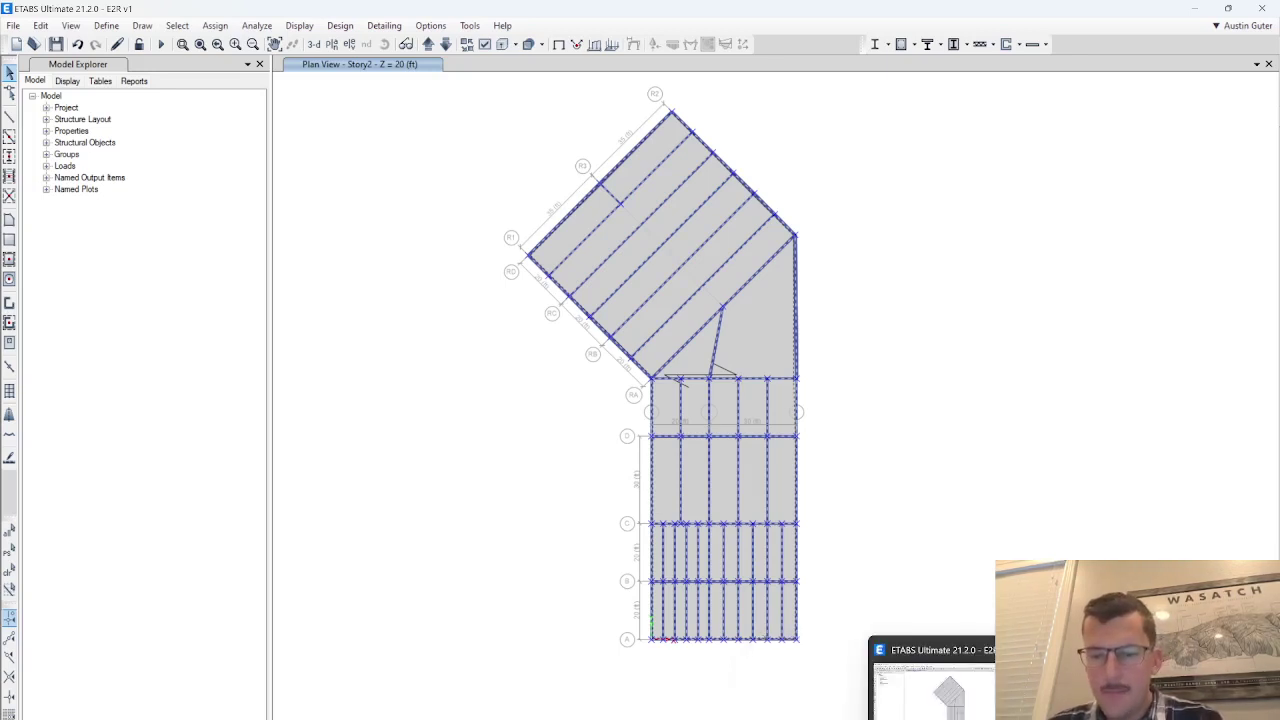
click(957, 680)
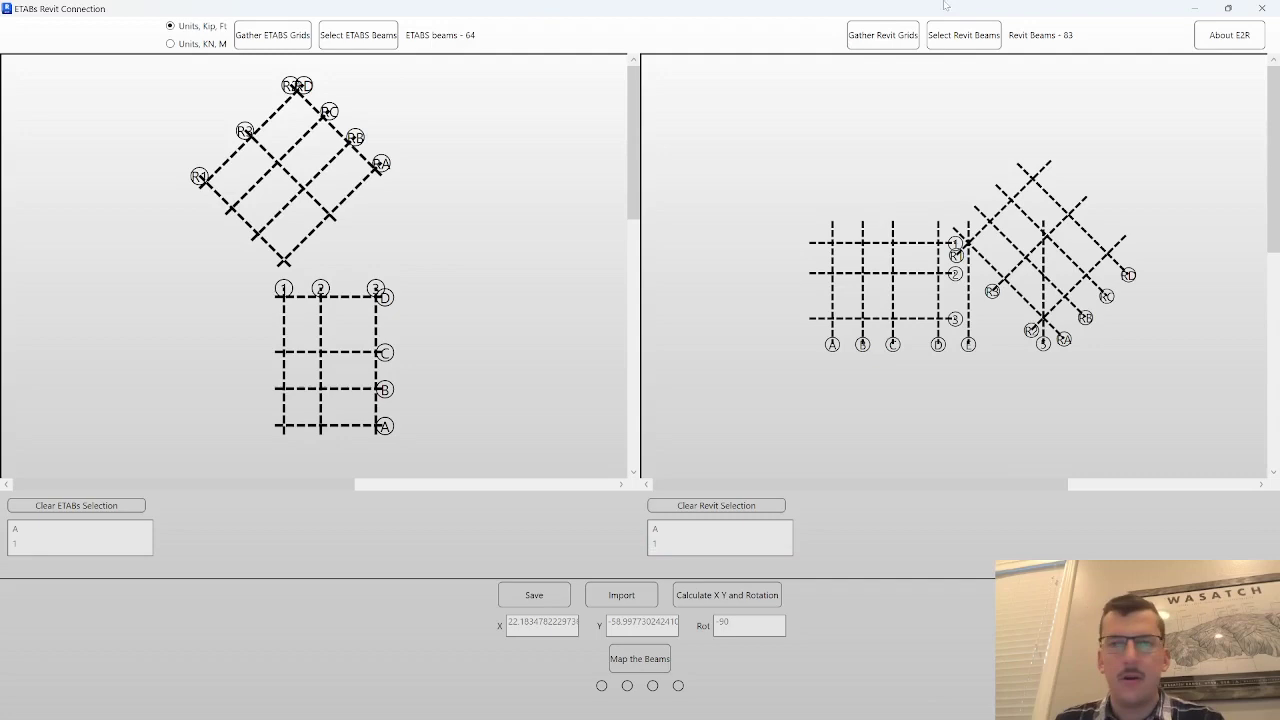
click(1194, 8)
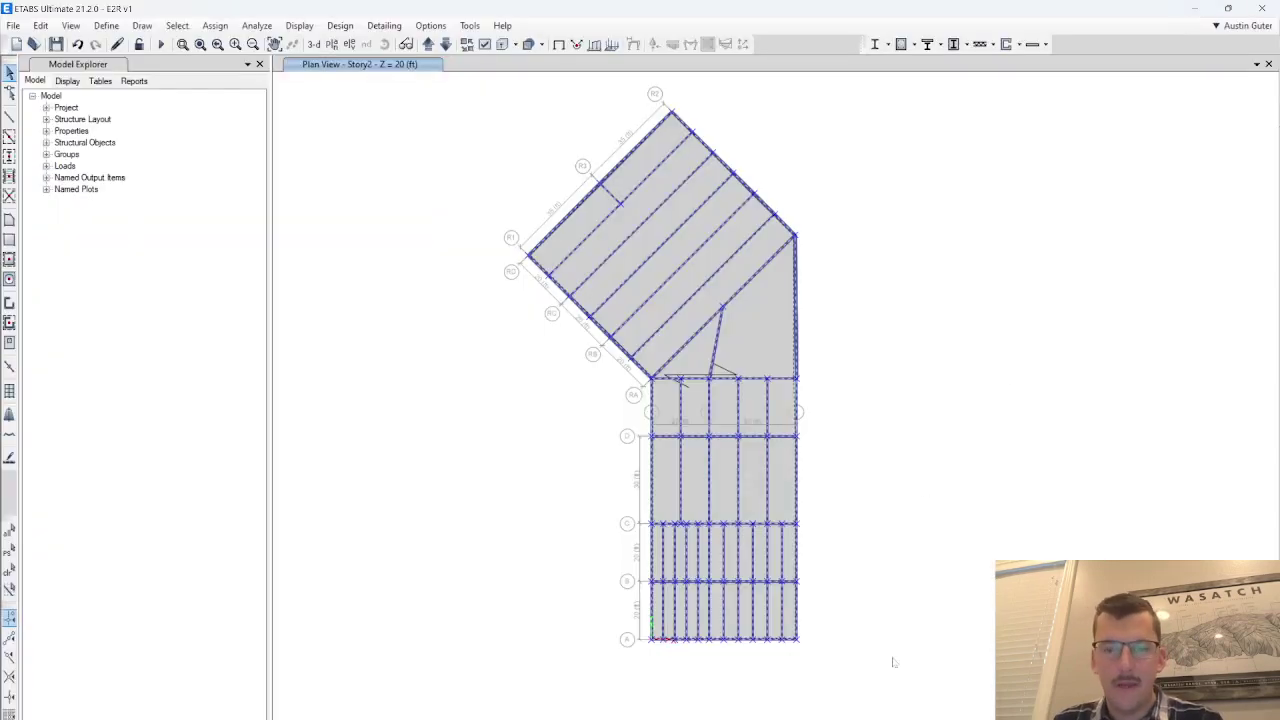
click(830, 680)
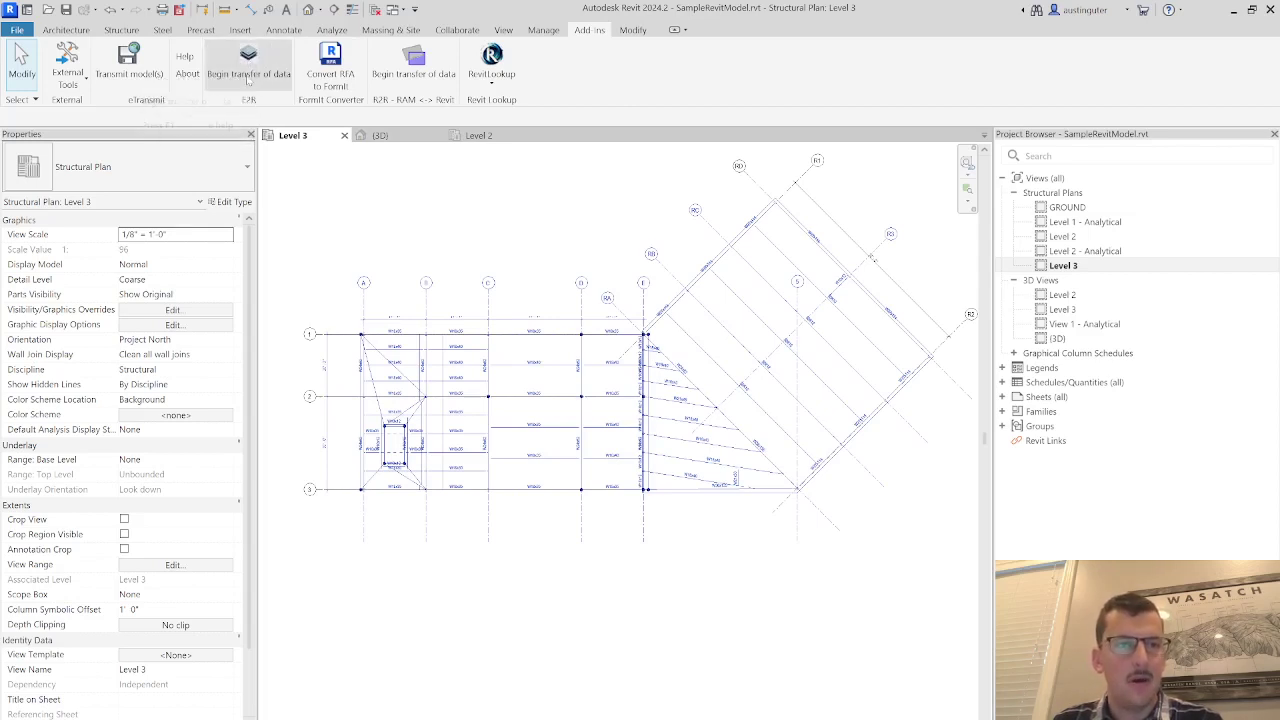
Bring the ETABS Revit Connection window back in front of Revit.
mouse_move(868, 716)
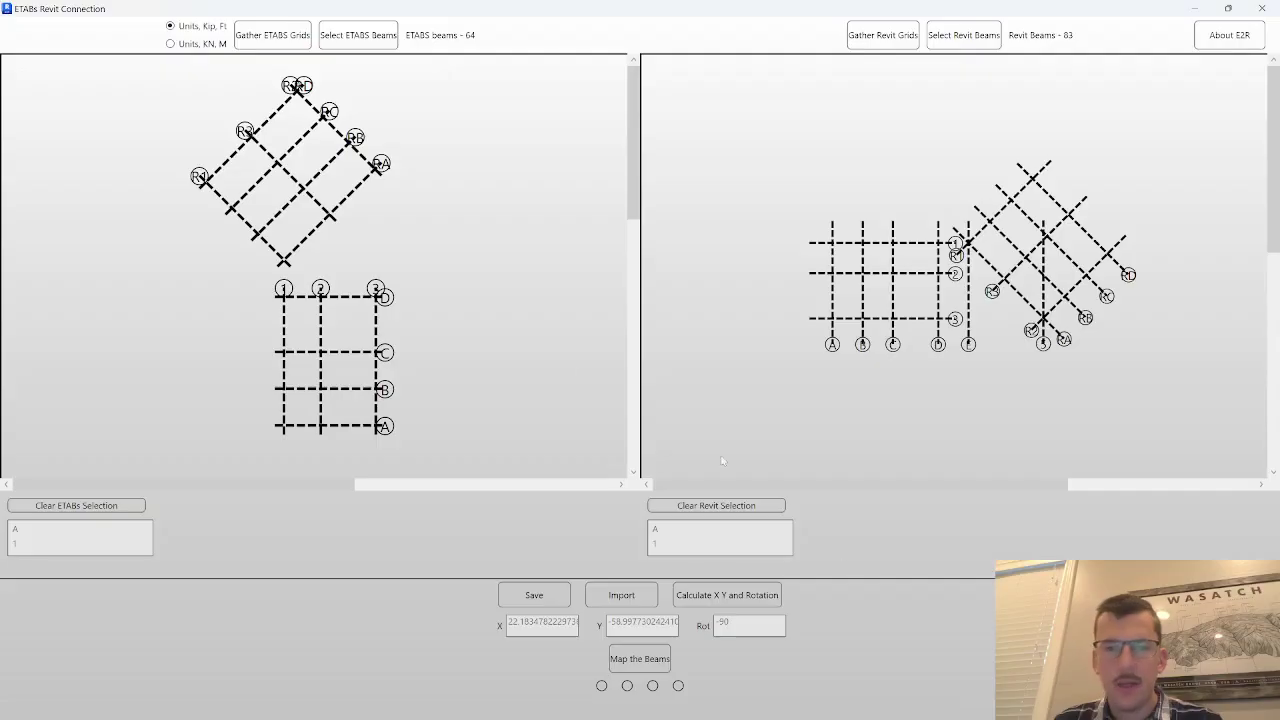
click(955, 688)
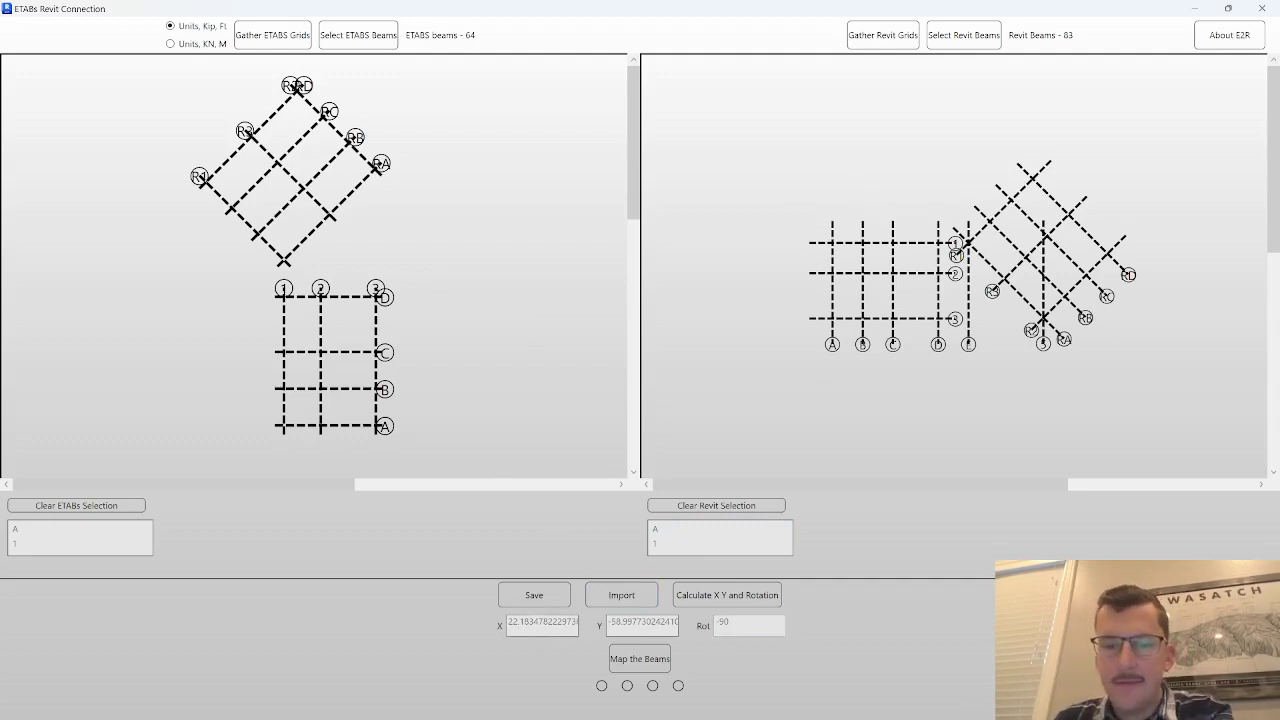
Launch Map the Beams, dismiss the missing-icon error, and maximize the Mapping Window.
click(637, 662)
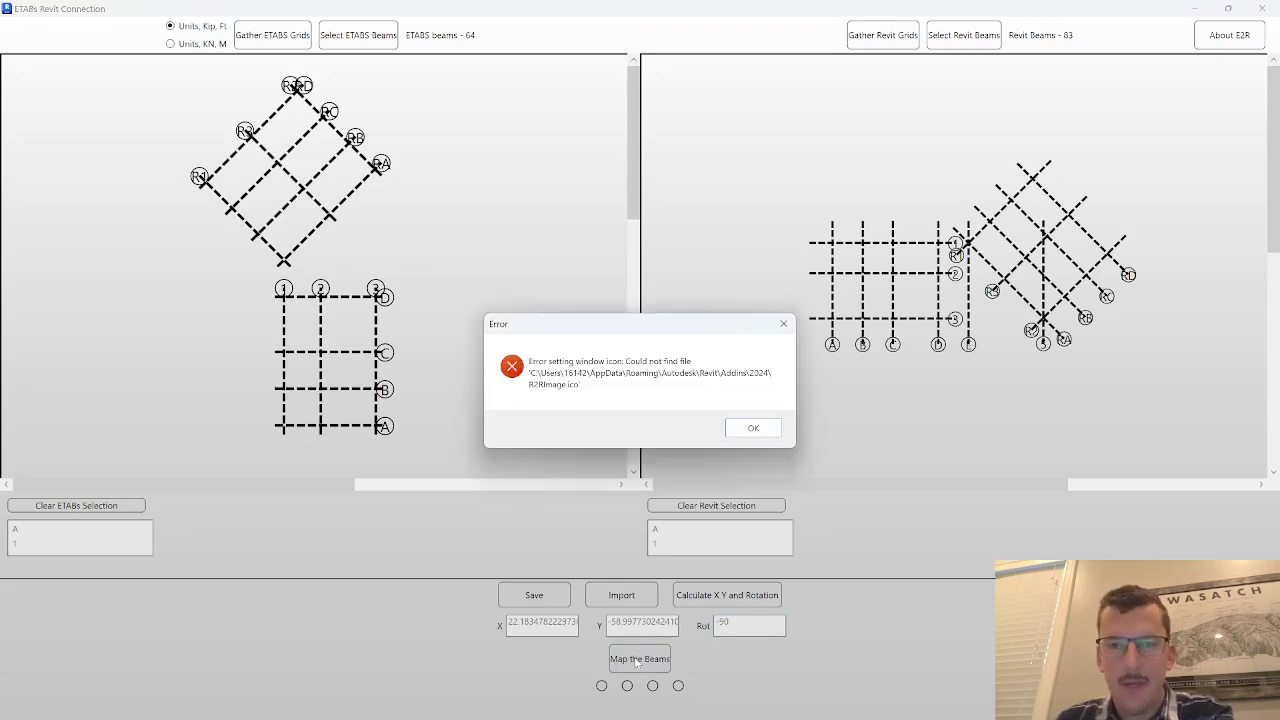
click(748, 429)
drag(657, 160, 520, 25)
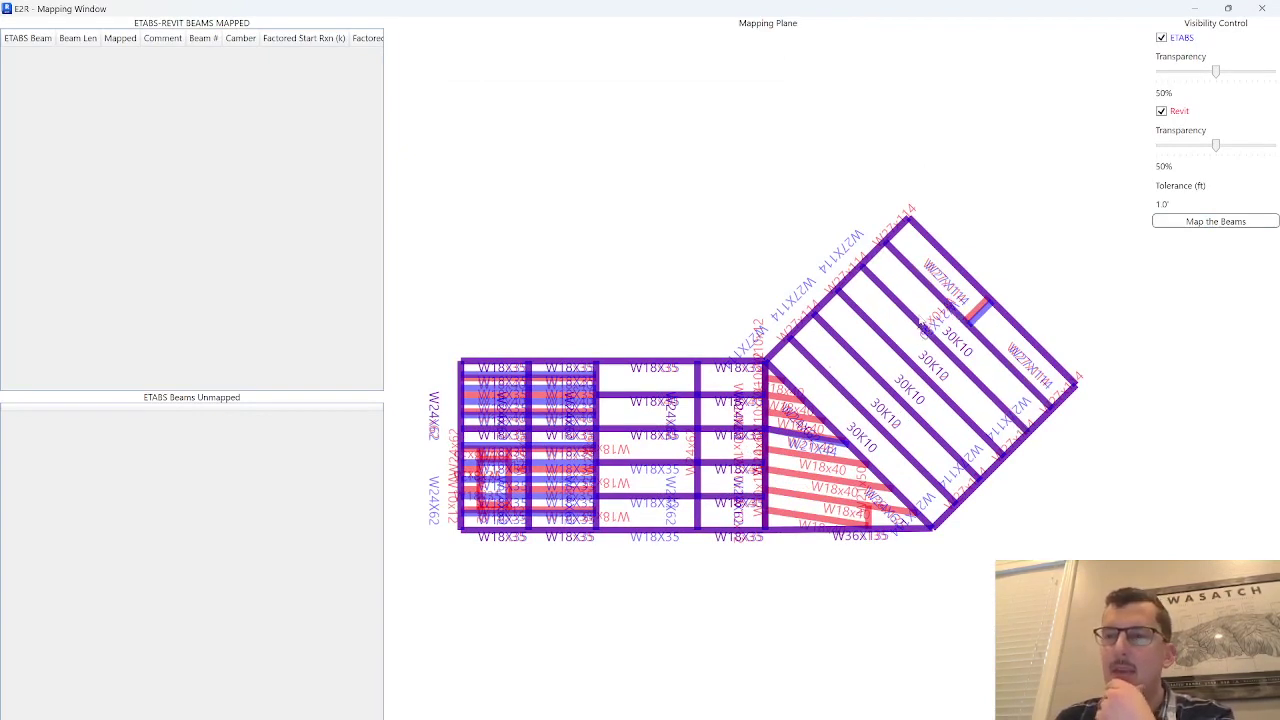
Map the beams, set ETABS transparency to 10%, and highlight the 30K10 beam.
click(1176, 220)
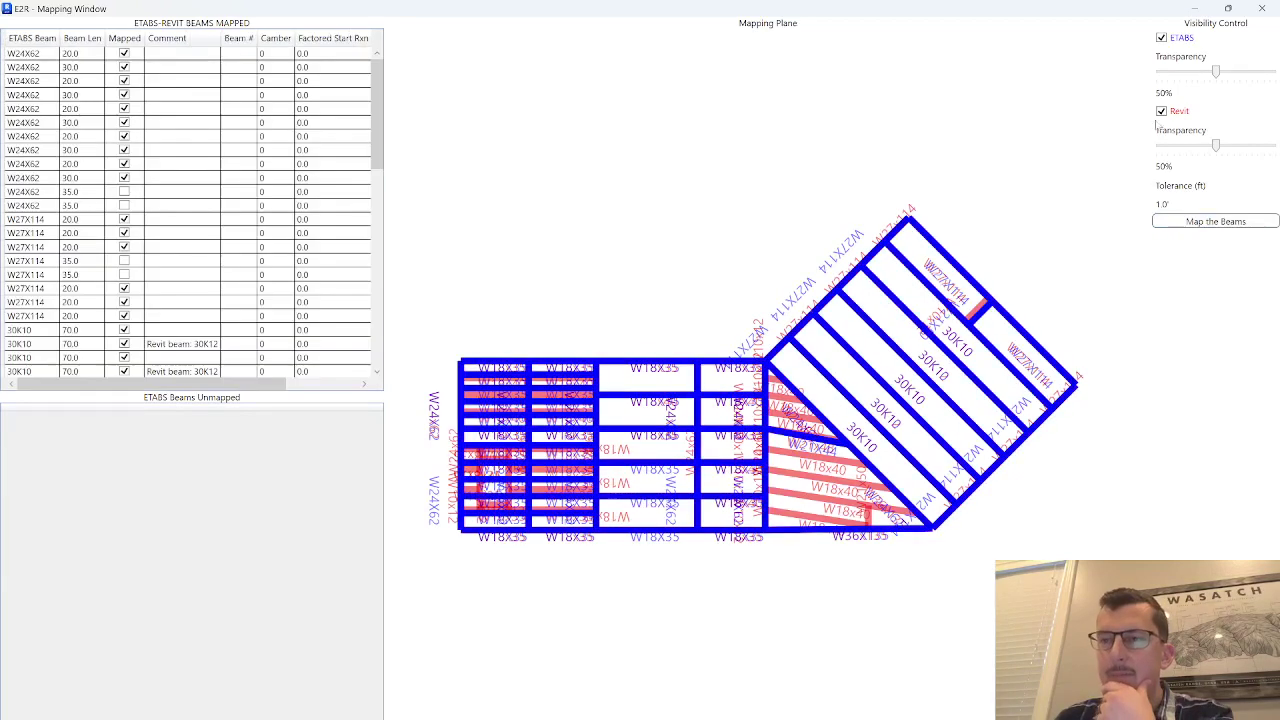
click(1188, 78)
drag(1193, 80, 1168, 78)
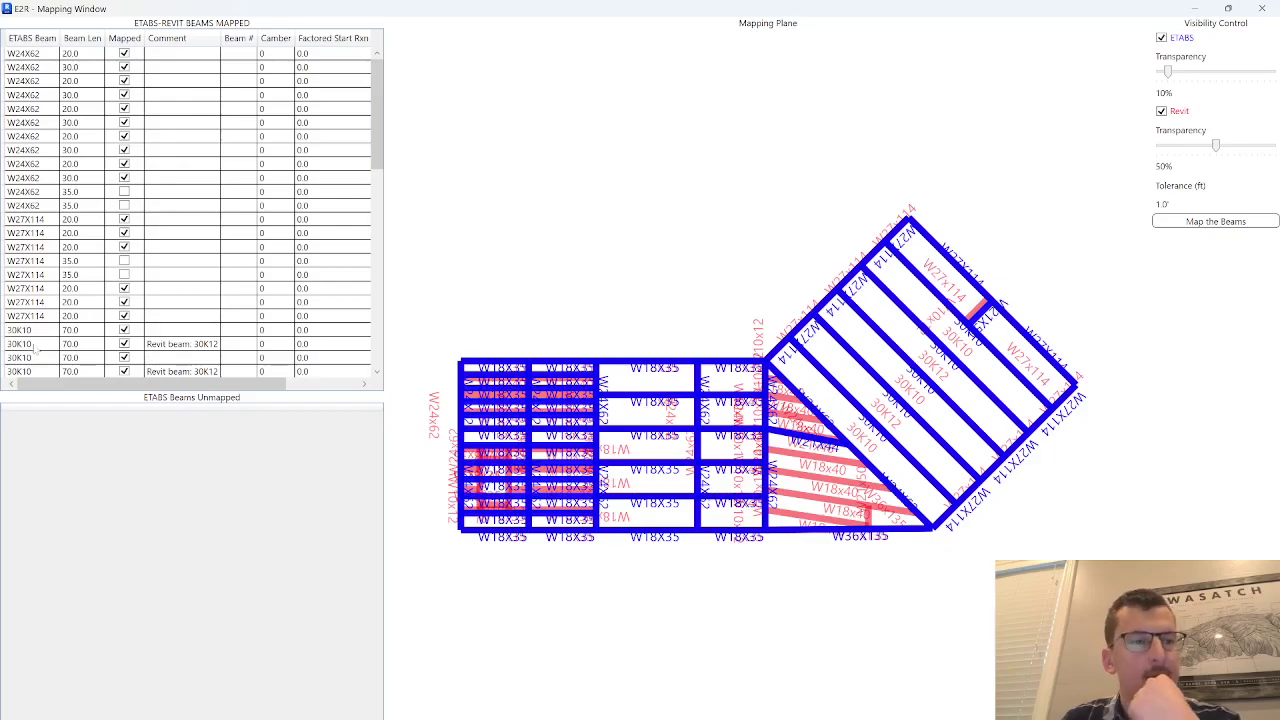
click(34, 346)
scroll(877, 366, up, 2)
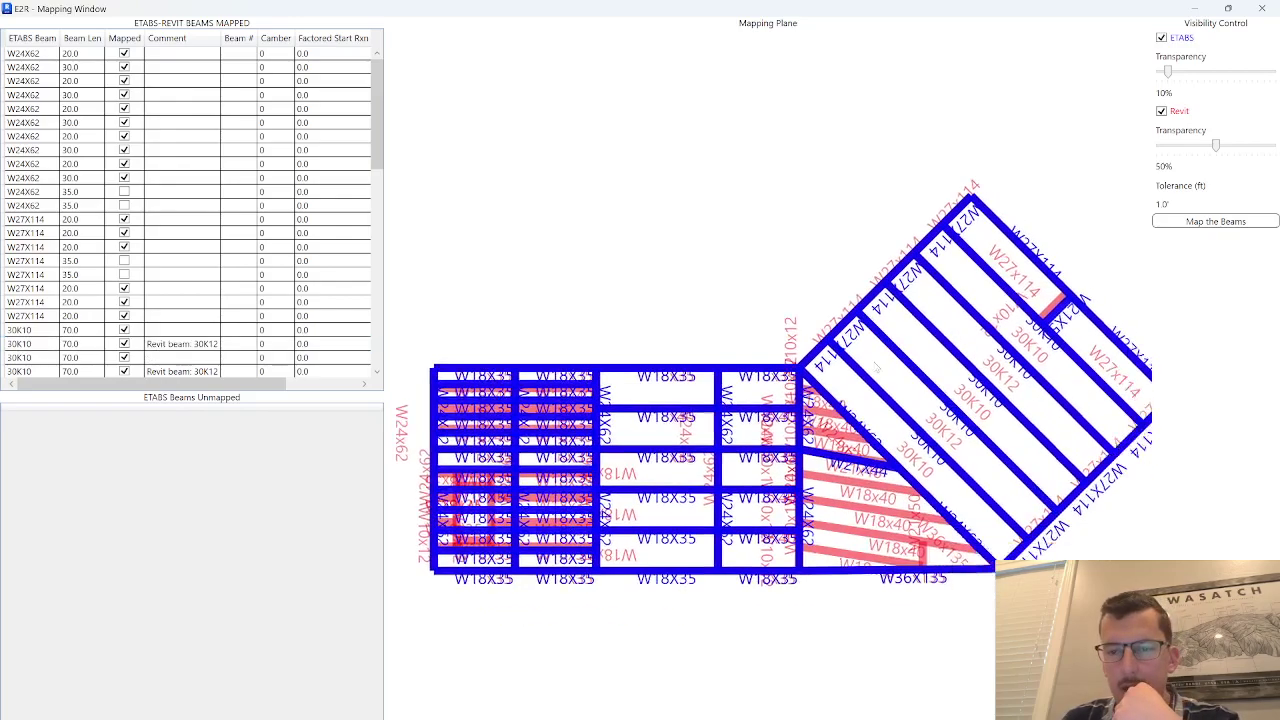
scroll(877, 366, up, 3)
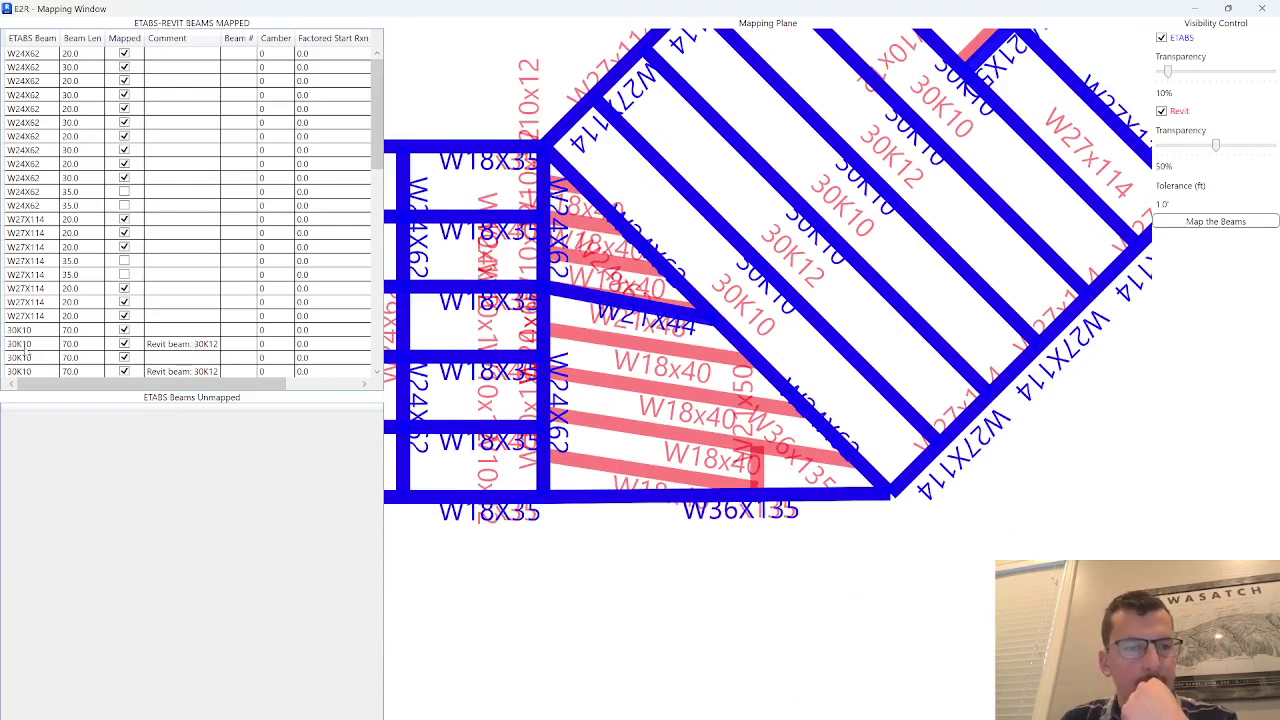
click(25, 345)
Hide and then reshow the Revit and ETABS beams on the mapping plane.
click(1162, 111)
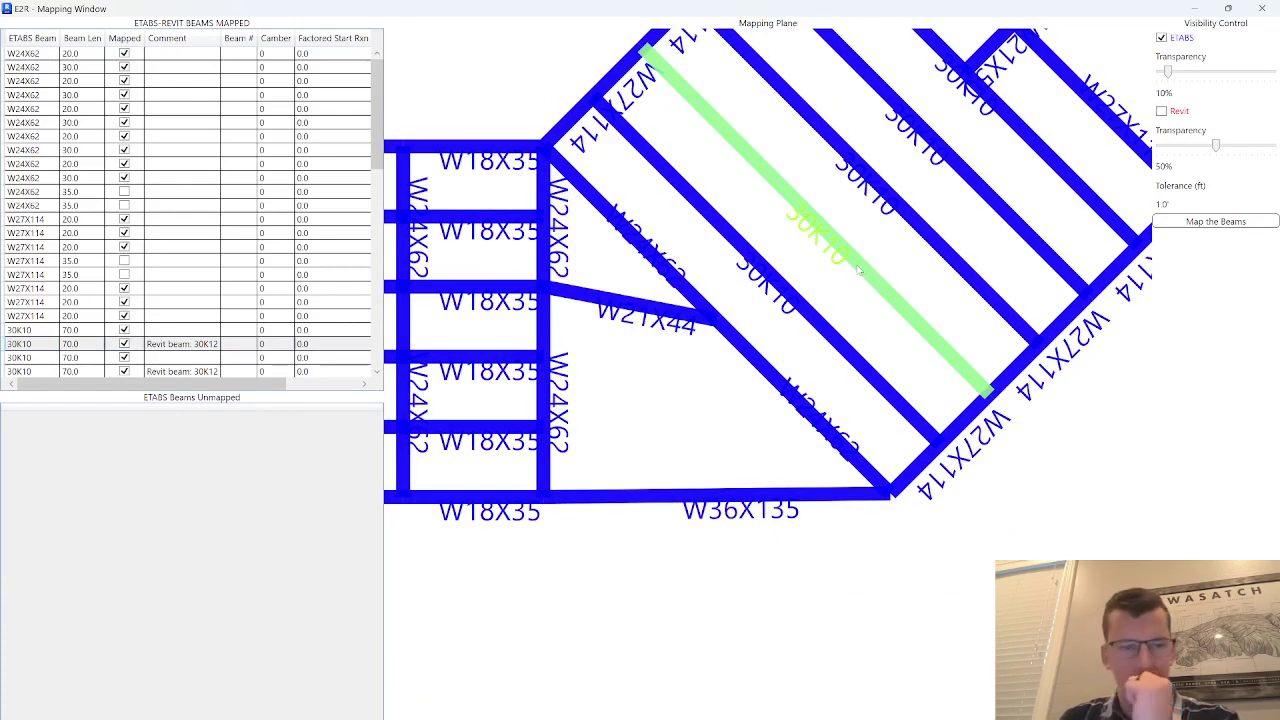
click(1162, 38)
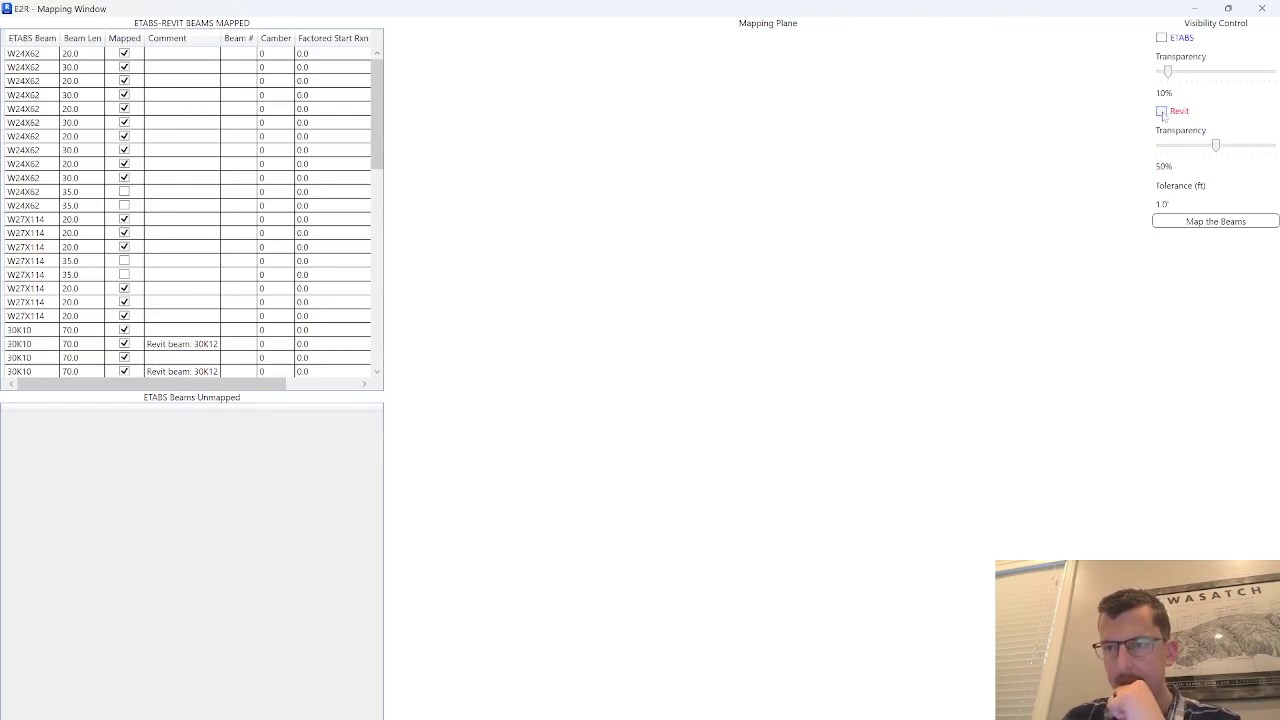
click(1162, 111)
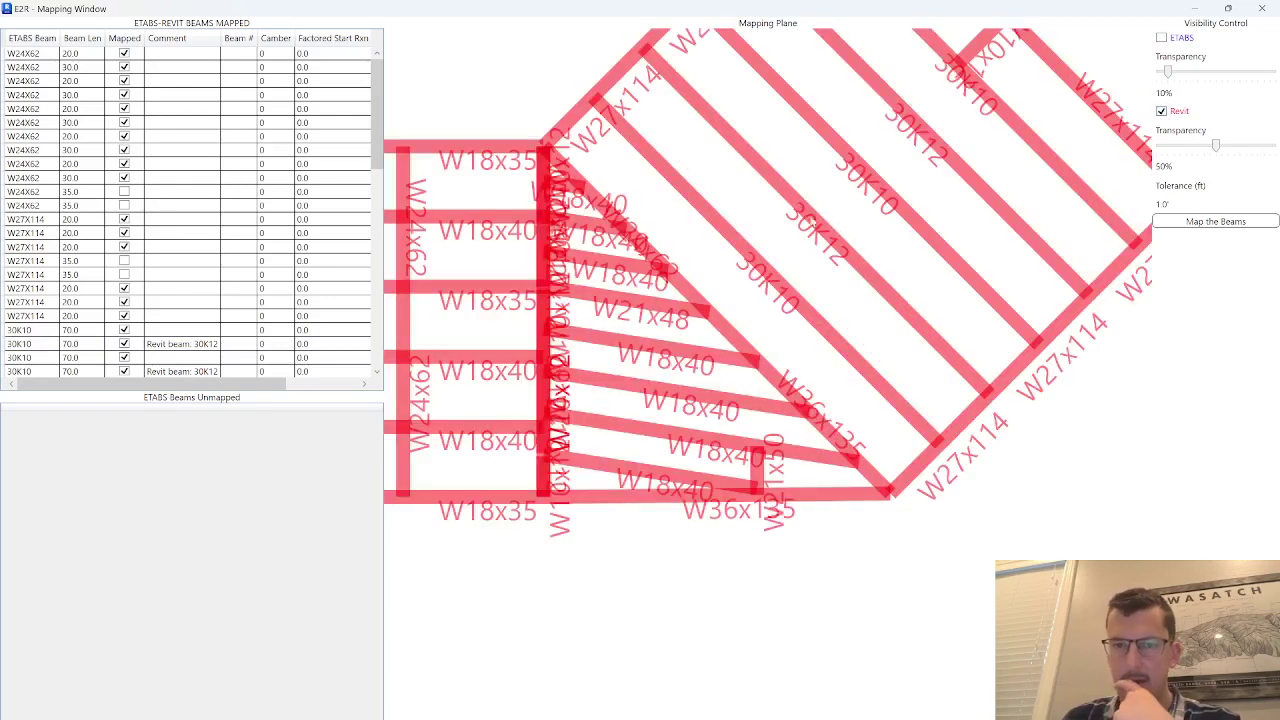
click(1162, 38)
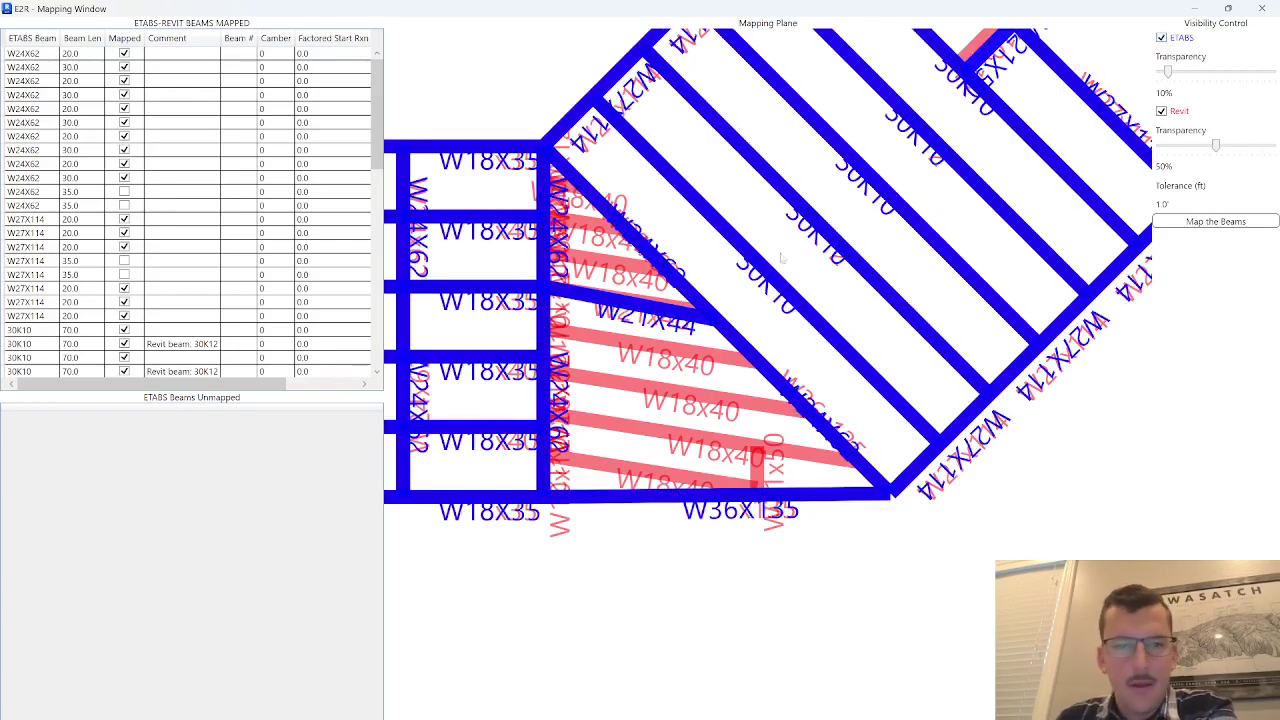
scroll(686, 286, down, 3)
Highlight the unmapped 35-ft W24X62 beam and toggle ETABS beams to compare with Revit framing.
drag(646, 250, 673, 338)
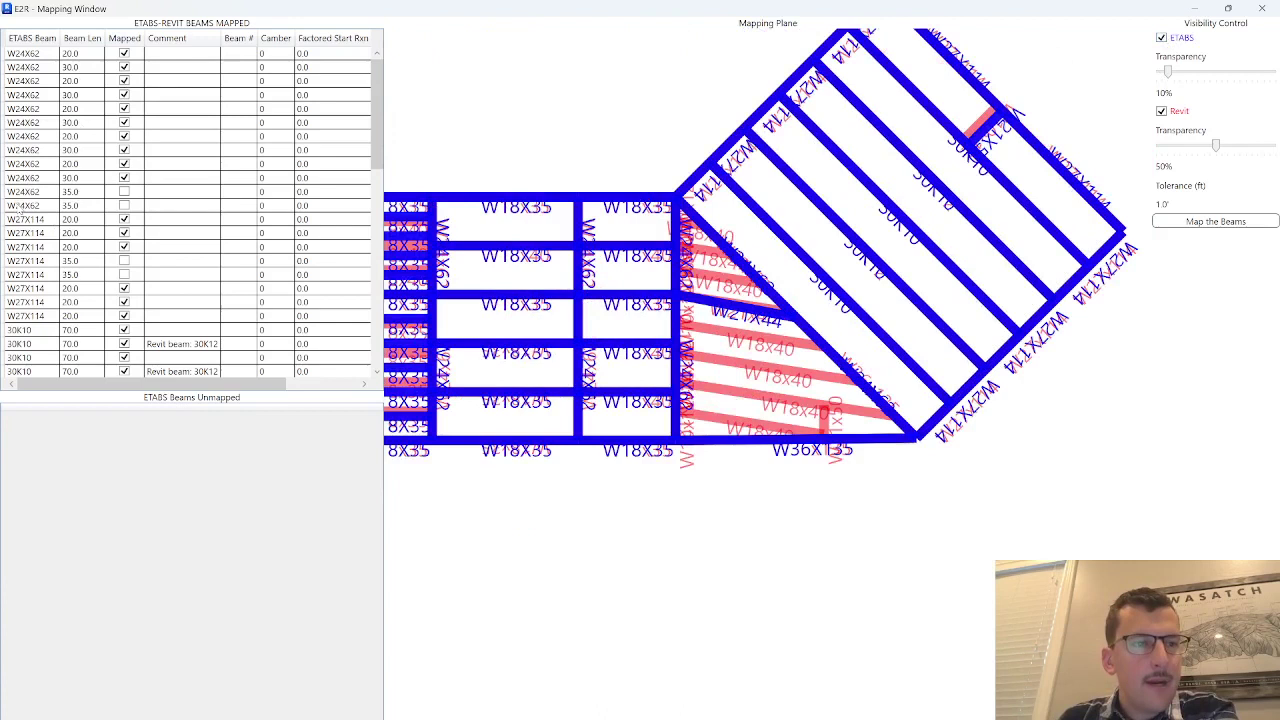
click(22, 206)
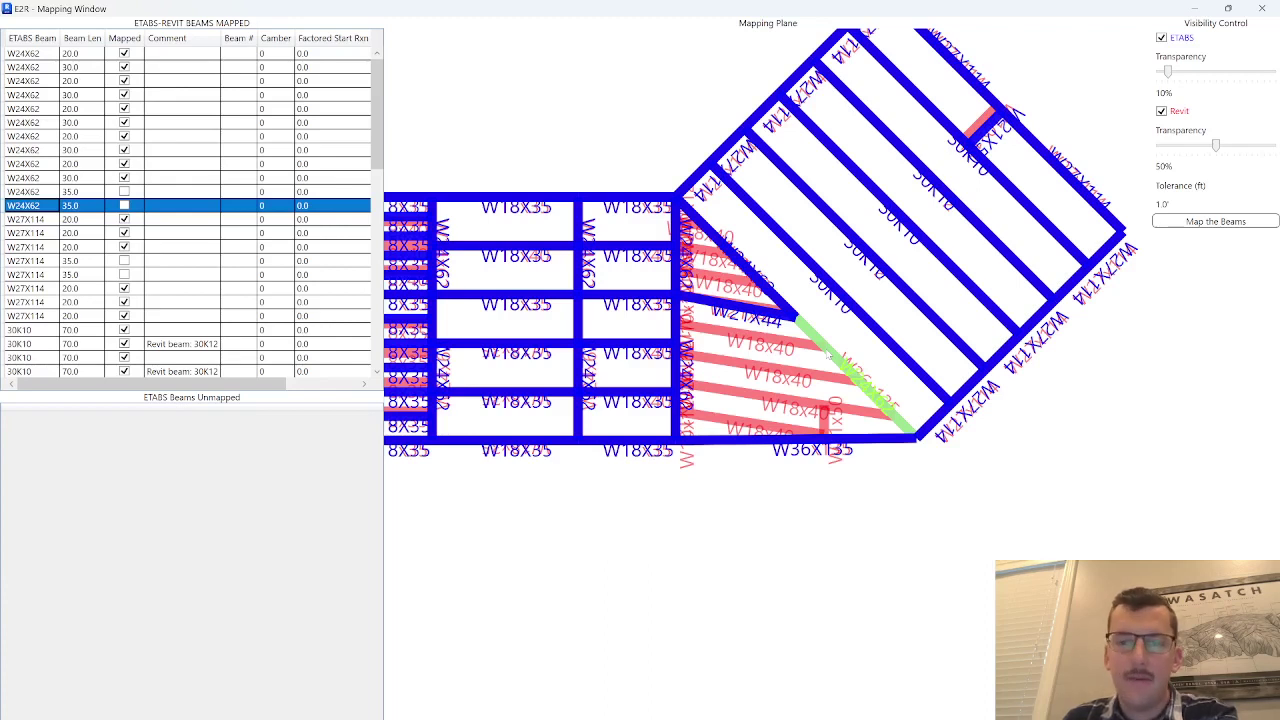
click(848, 342)
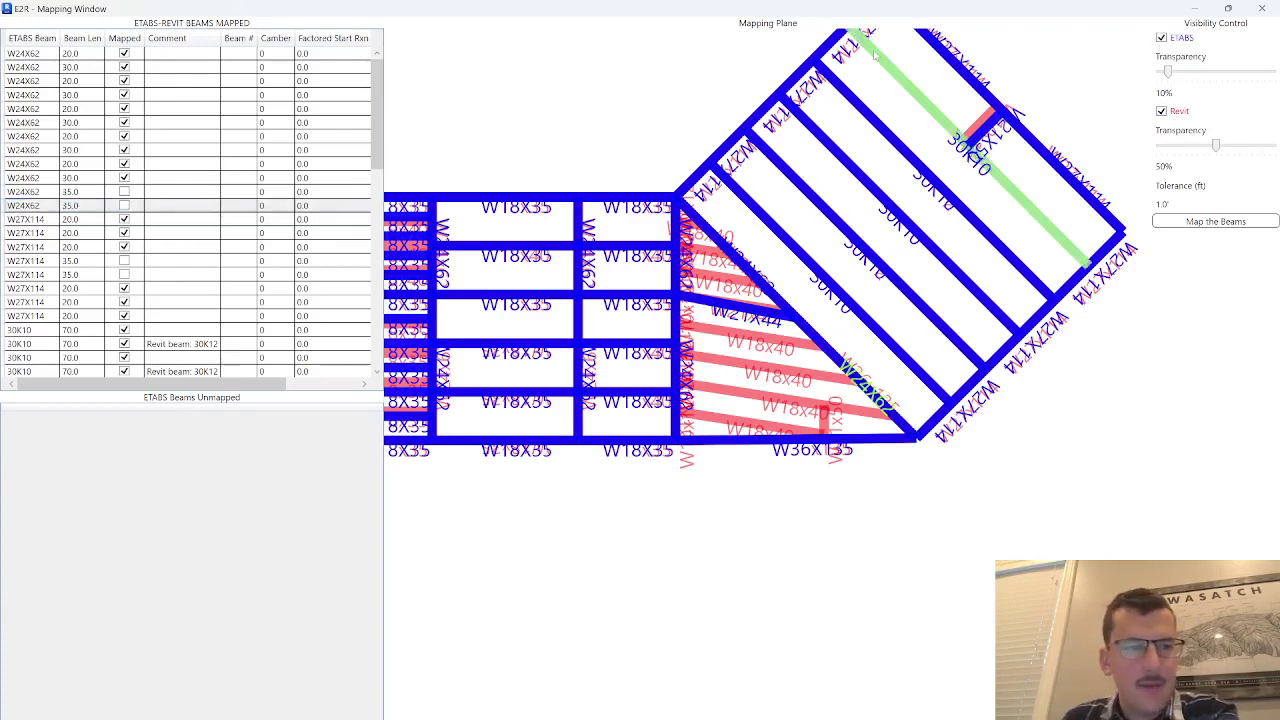
click(1161, 39)
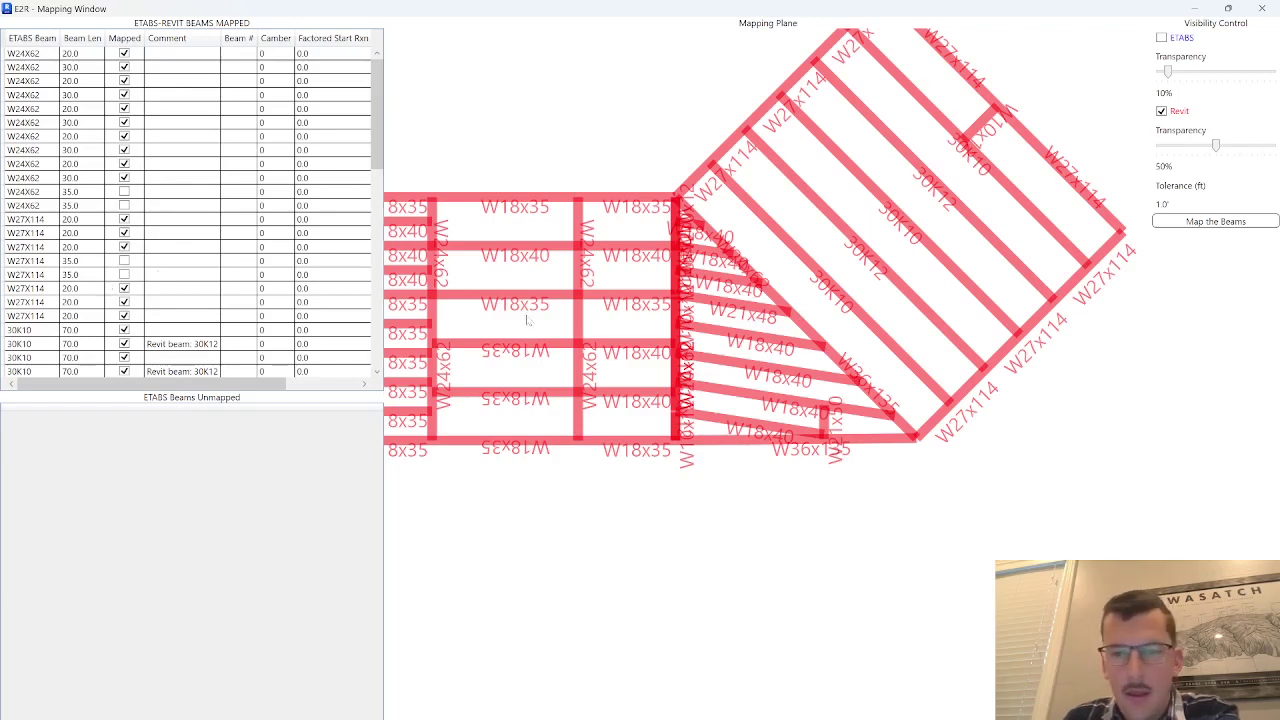
click(1162, 38)
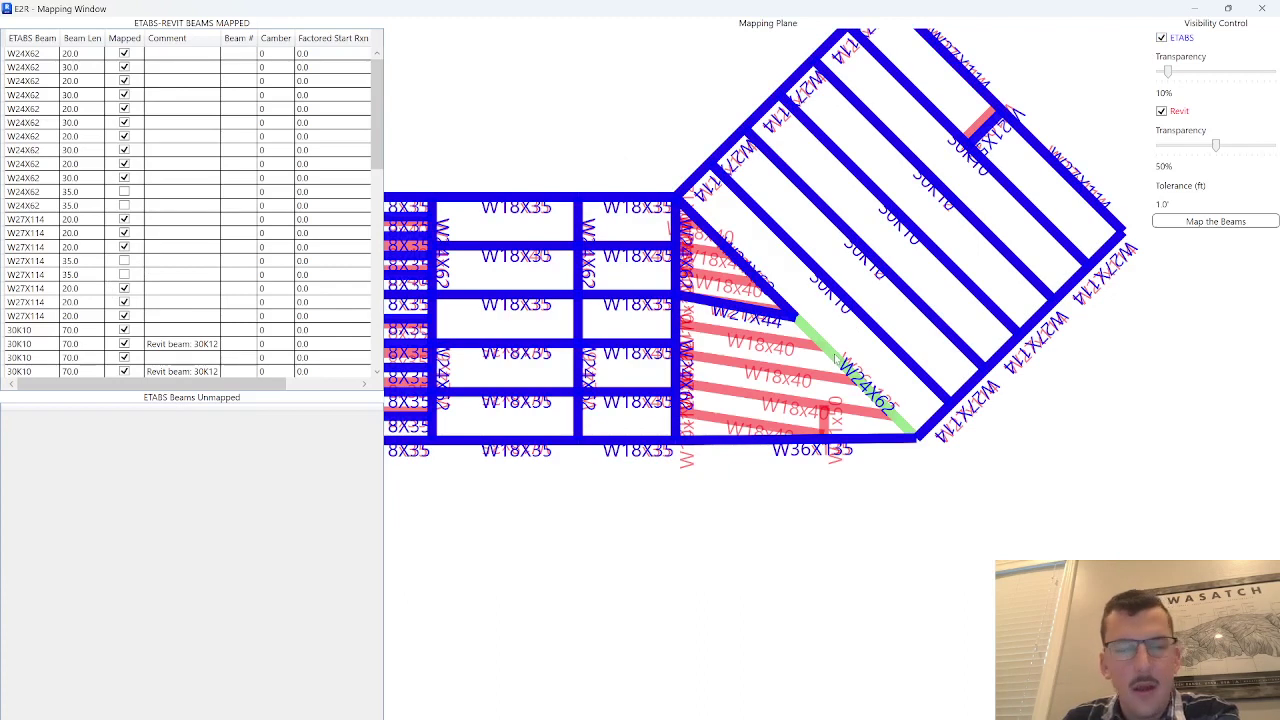
drag(800, 380, 957, 378)
mouse_move(1167, 72)
mouse_down()
mouse_move(1229, 74)
mouse_move(1176, 76)
mouse_move(1224, 76)
mouse_move(1180, 76)
mouse_move(1204, 78)
mouse_up()
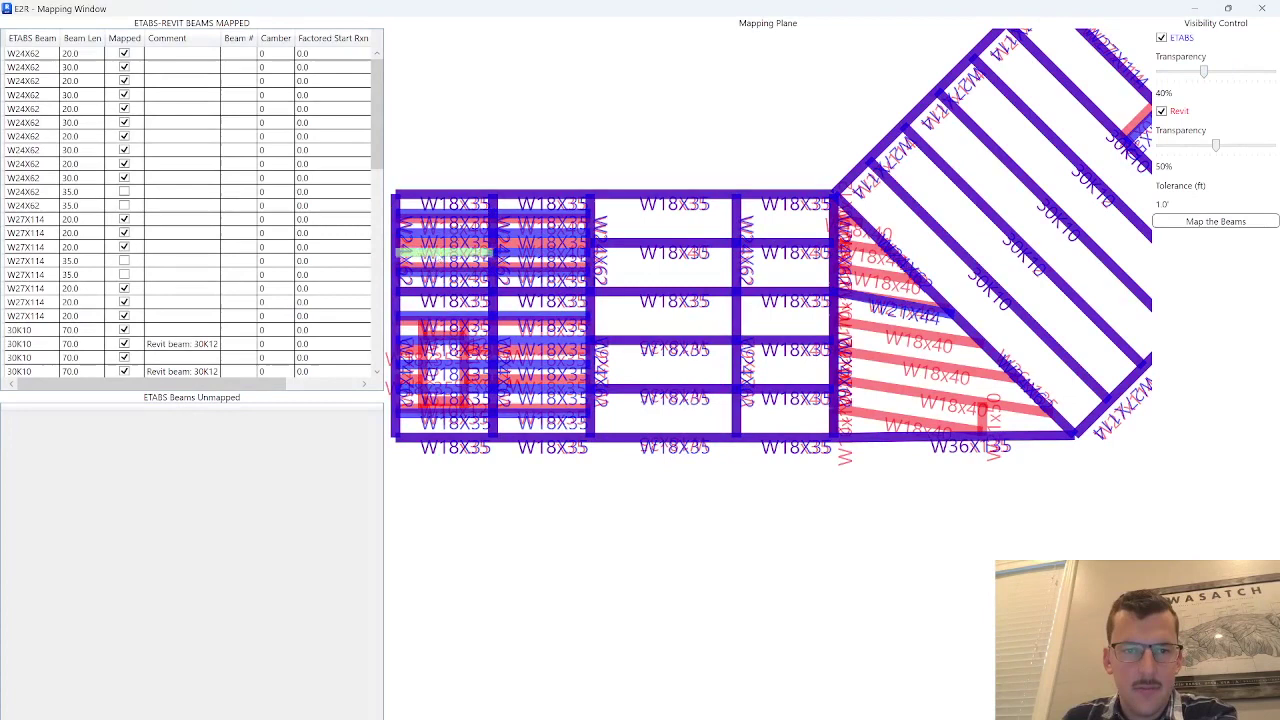
mouse_move(1205, 72)
mouse_down()
mouse_move(1160, 74)
mouse_move(1276, 74)
mouse_move(1211, 73)
mouse_up()
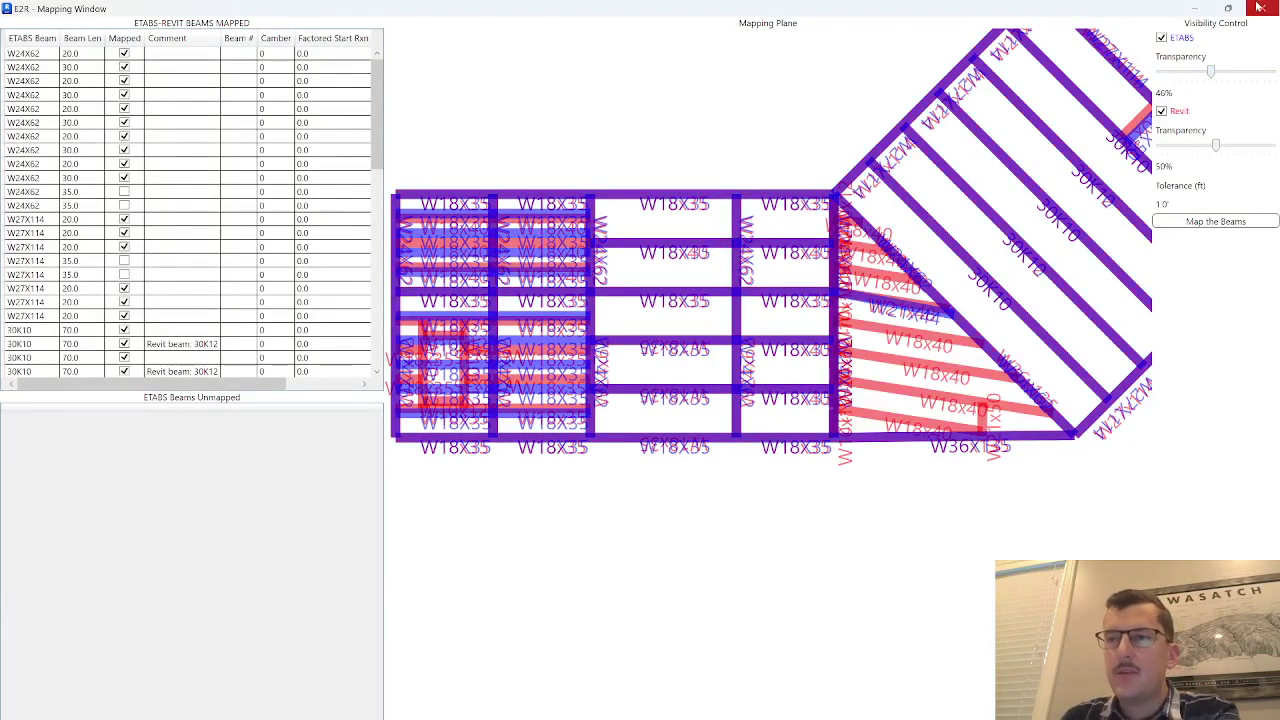
Close the Mapping Window and window-select the lower rectangular bay's beams in ETABS.
click(1263, 9)
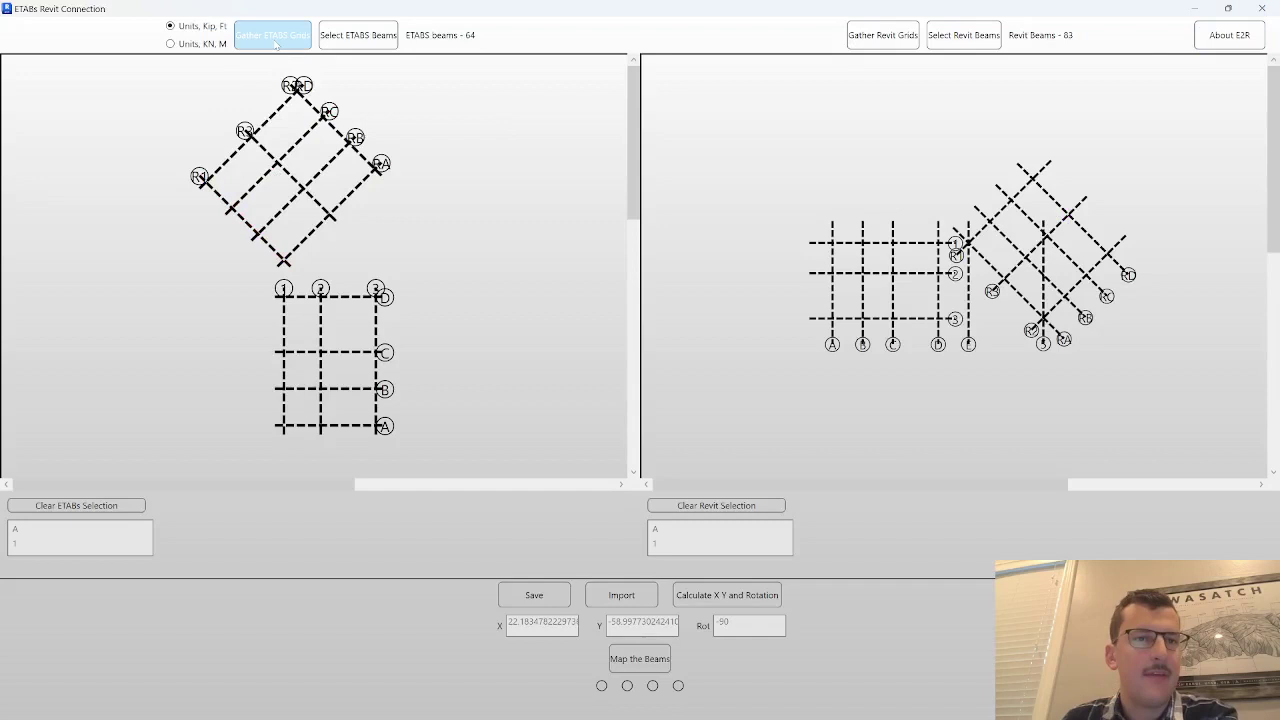
mouse_move(930, 718)
click(932, 685)
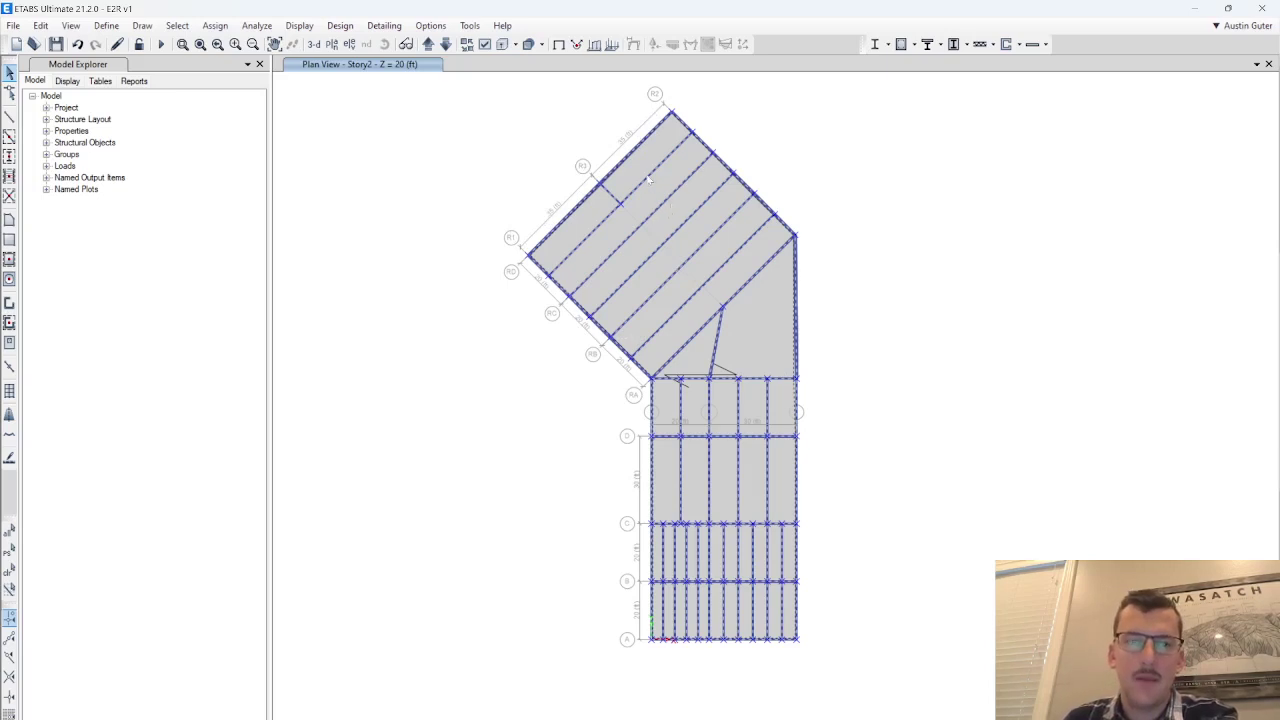
mouse_move(945, 719)
key(alt+Tab)
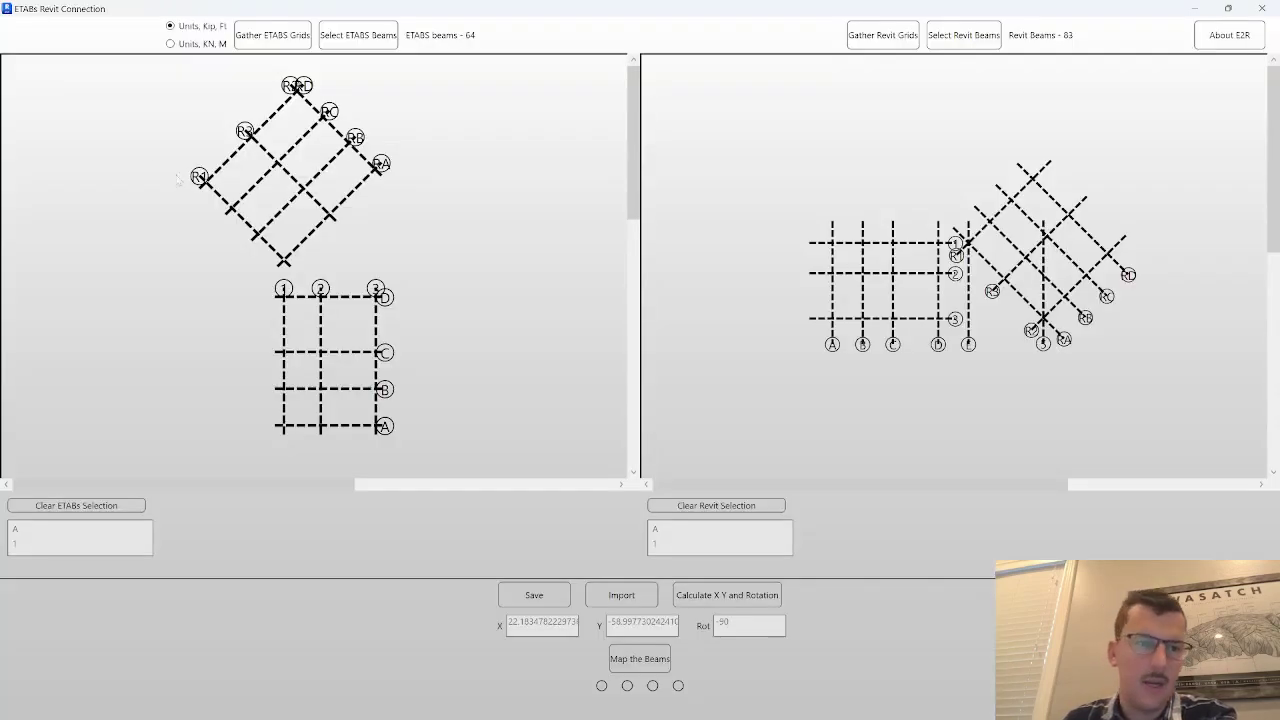
key(alt+Tab)
drag(633, 373, 835, 665)
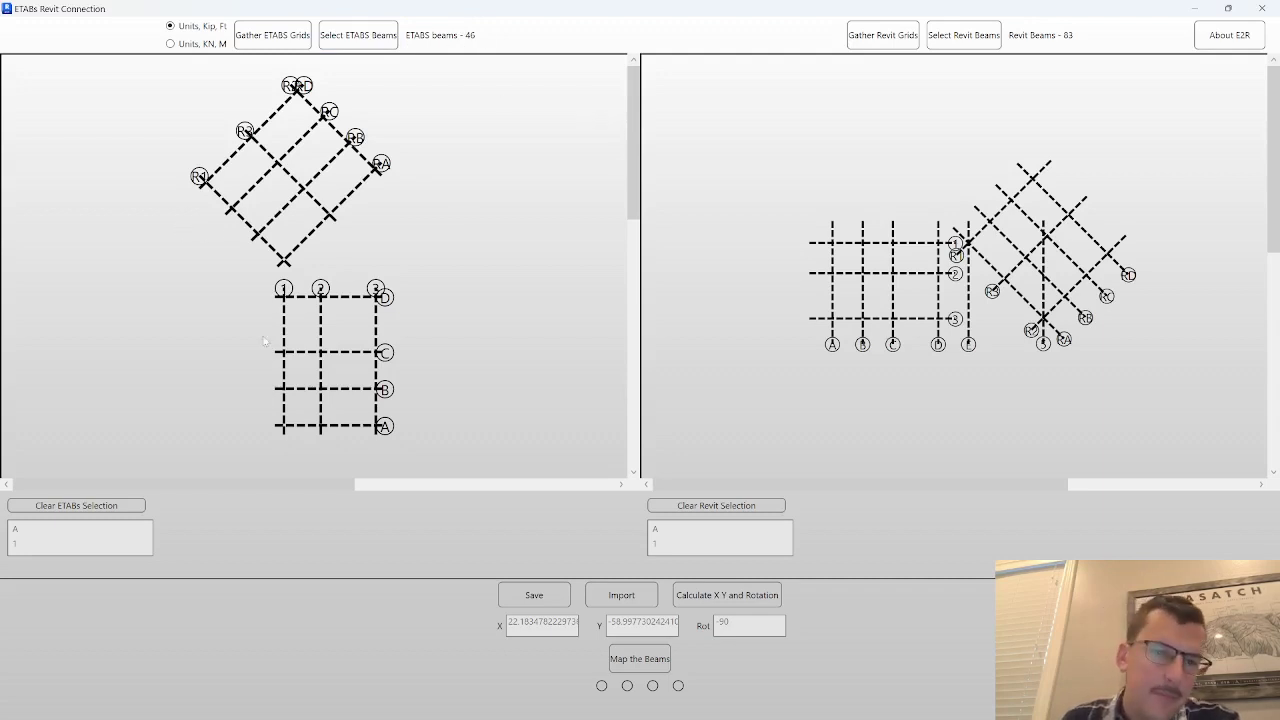
click(300, 428)
click(100, 505)
click(301, 428)
click(285, 418)
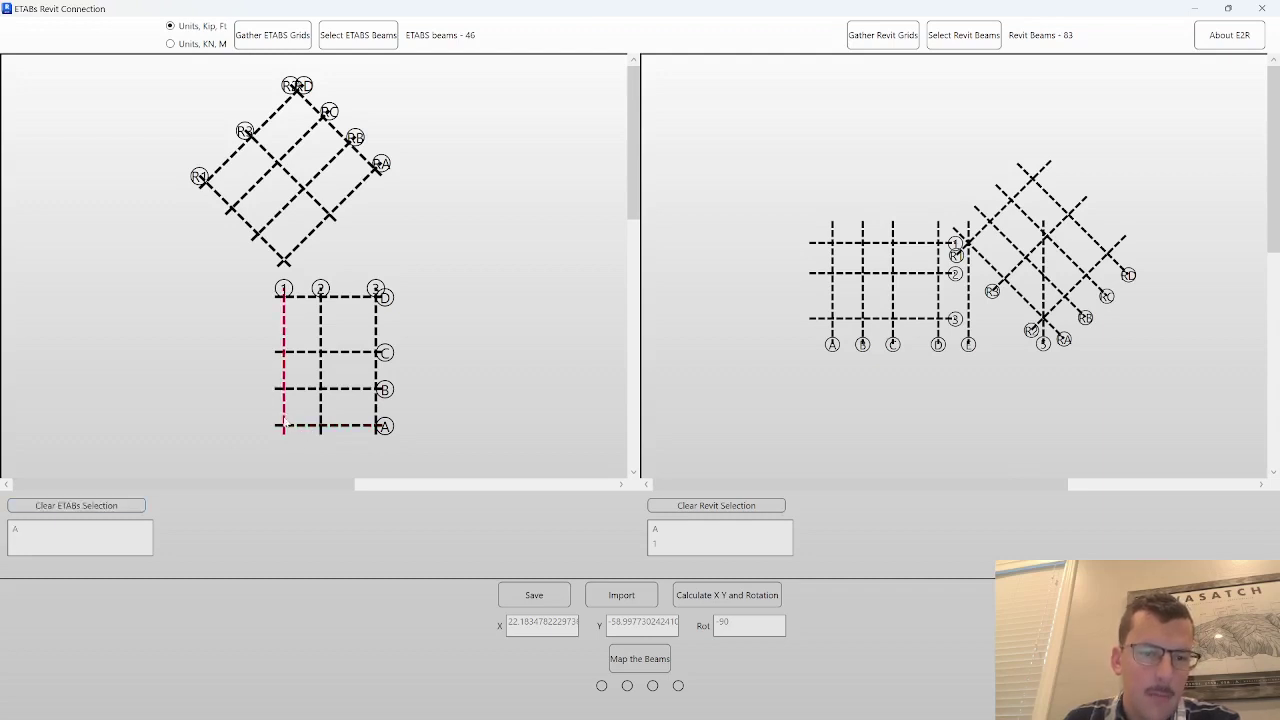
click(731, 596)
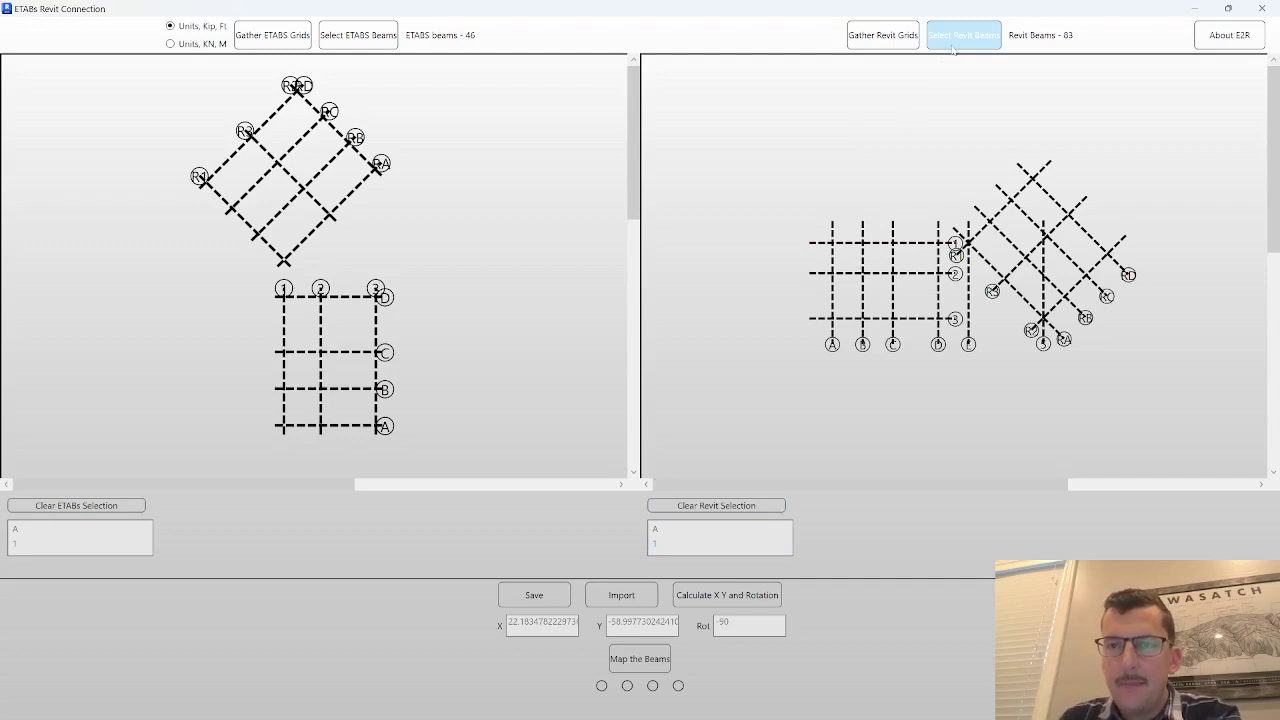
click(716, 505)
click(834, 311)
click(850, 243)
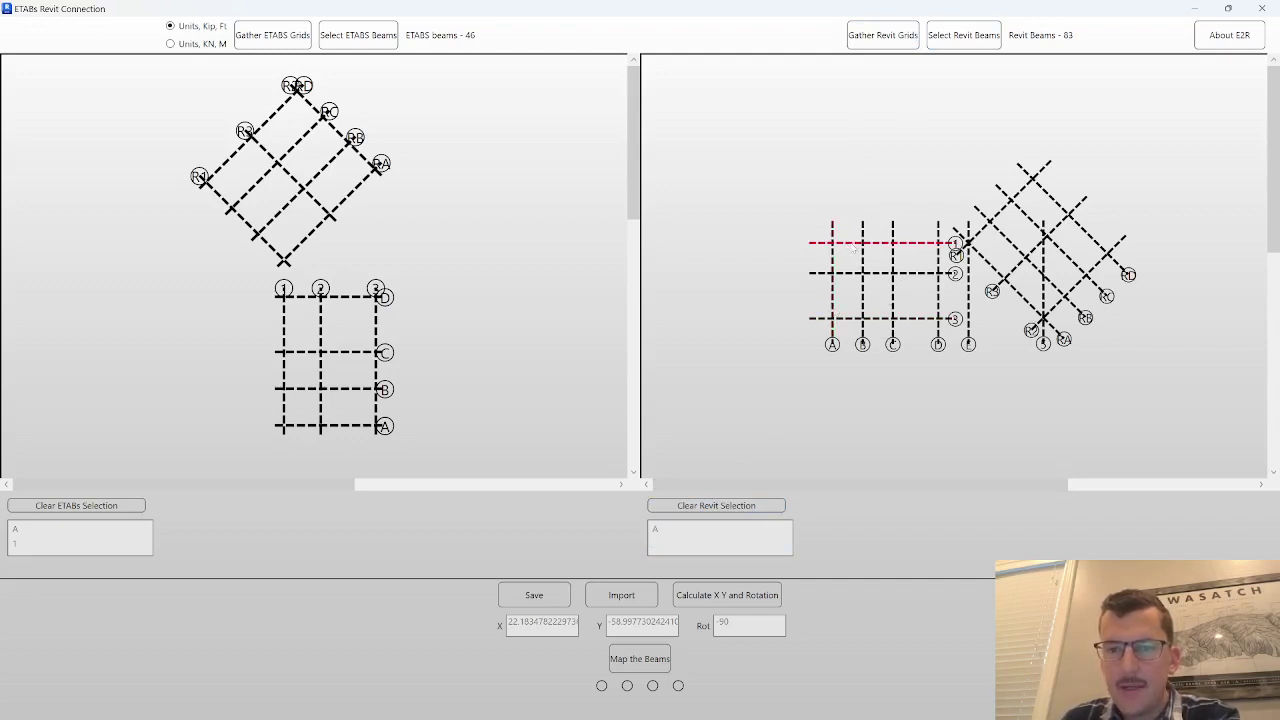
click(716, 505)
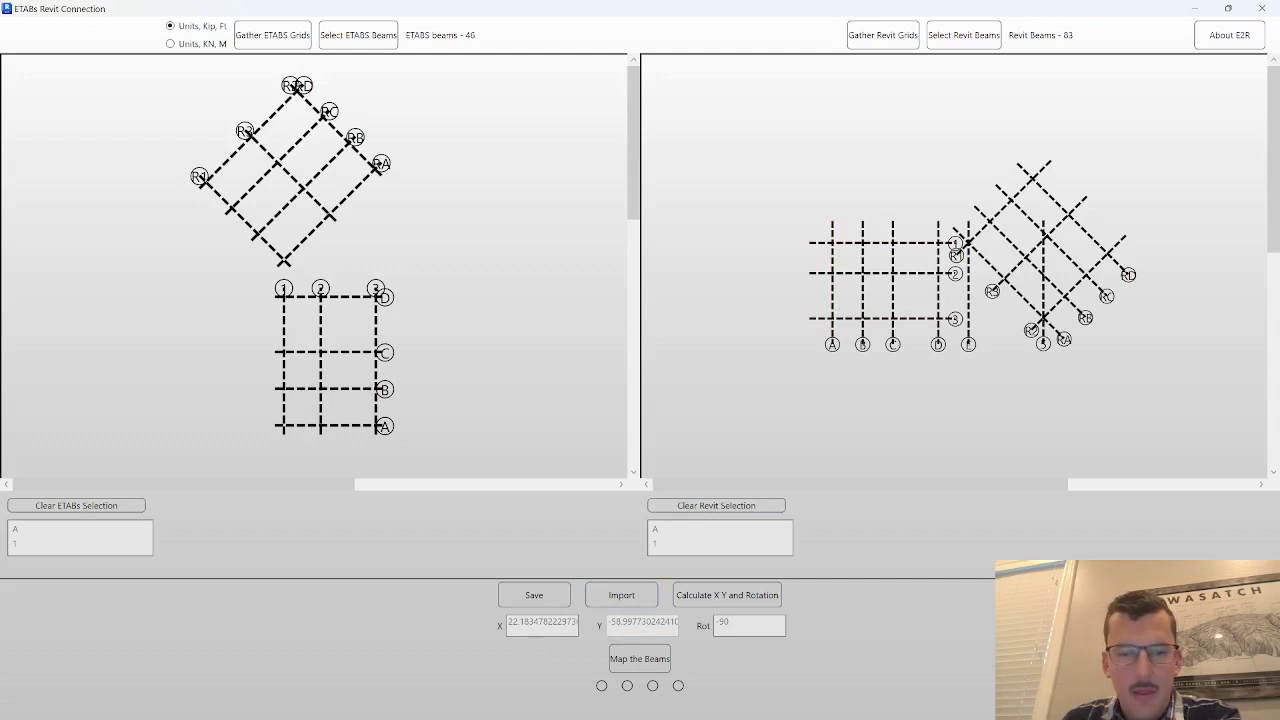
click(699, 598)
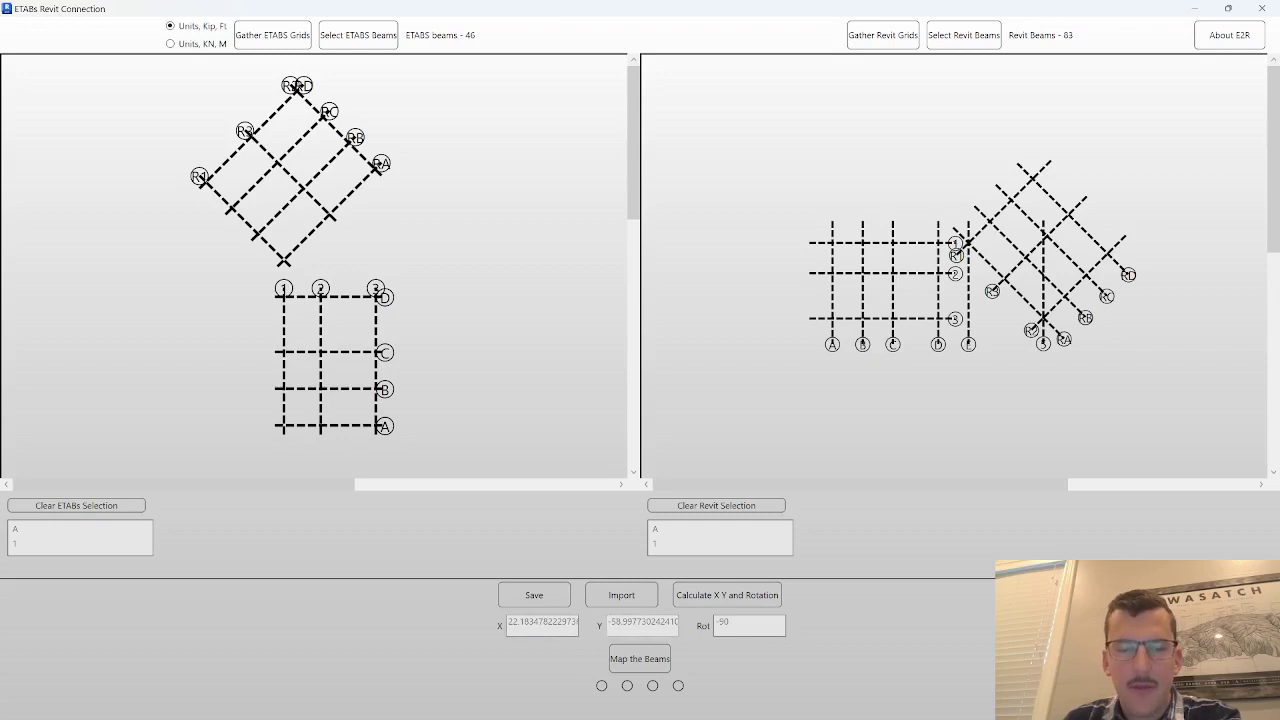
click(753, 602)
click(740, 605)
click(738, 603)
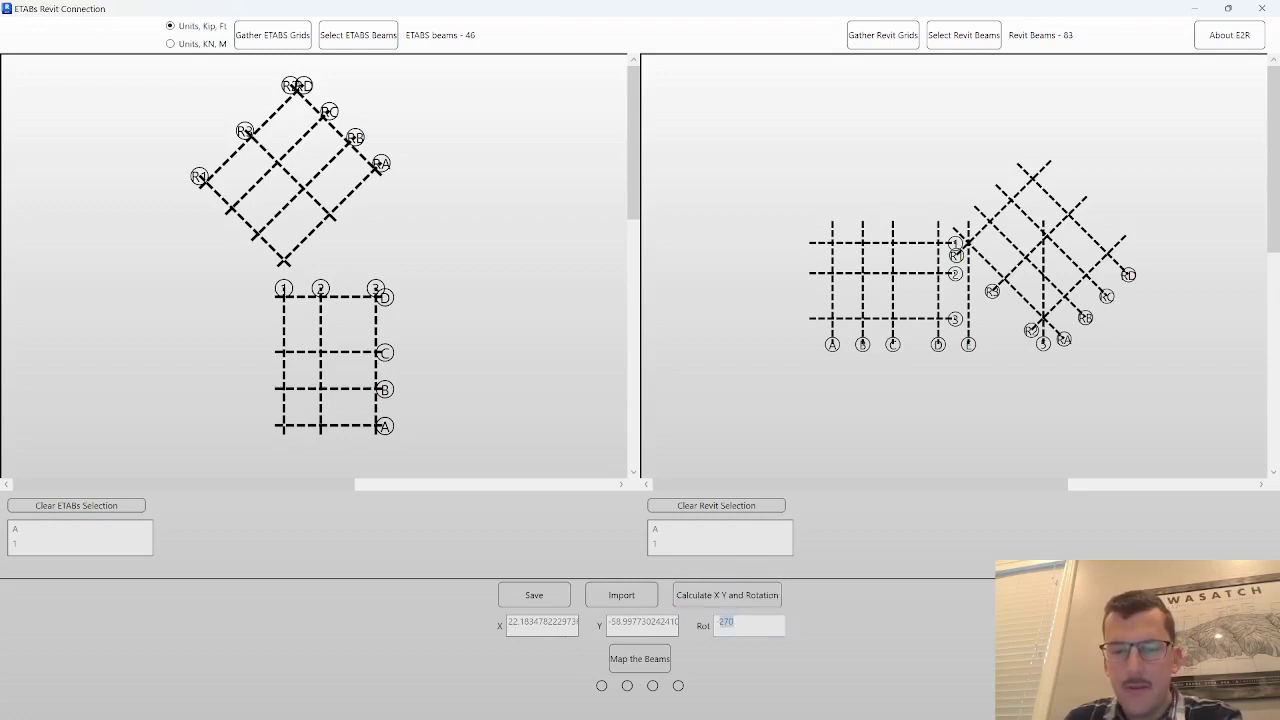
click(727, 598)
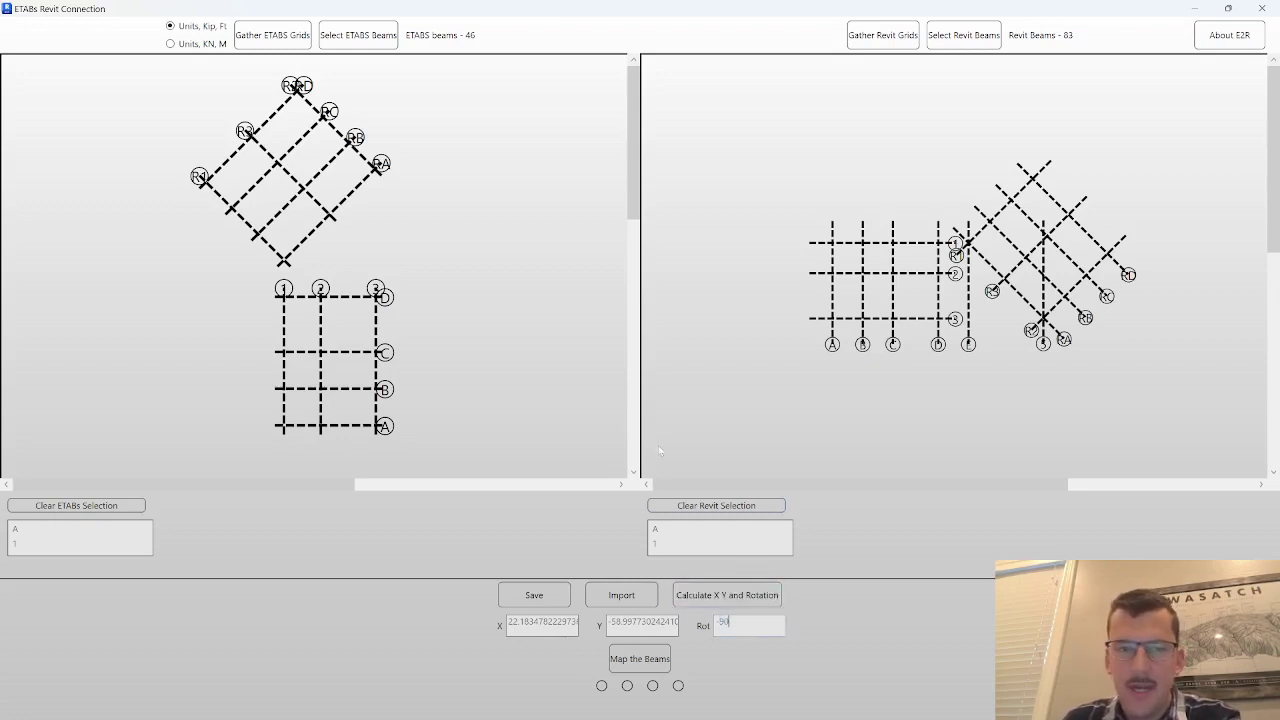
Save the grid offsets to E2R_Map.json, overwriting the existing file.
click(535, 600)
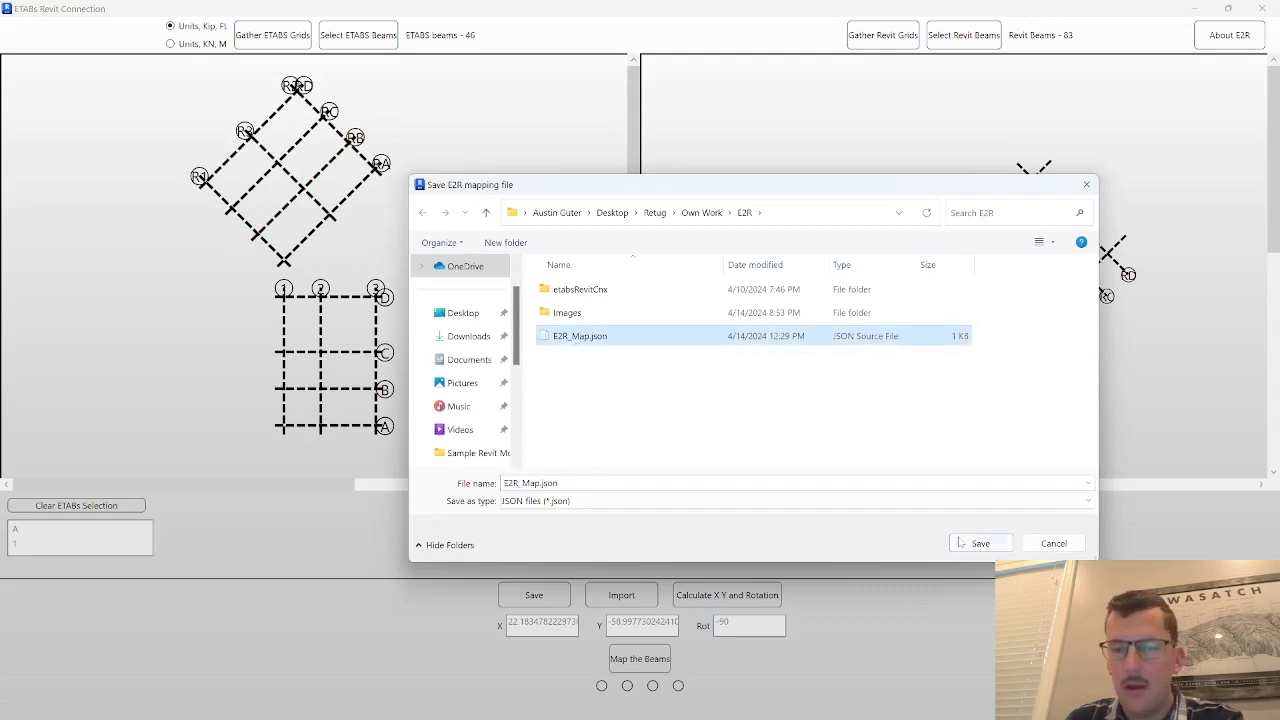
click(962, 542)
click(812, 420)
click(660, 428)
Clear the X and rotation offsets, then import them back from E2R_Map.json.
double_click(540, 622)
click(523, 620)
double_click(540, 622)
click(523, 620)
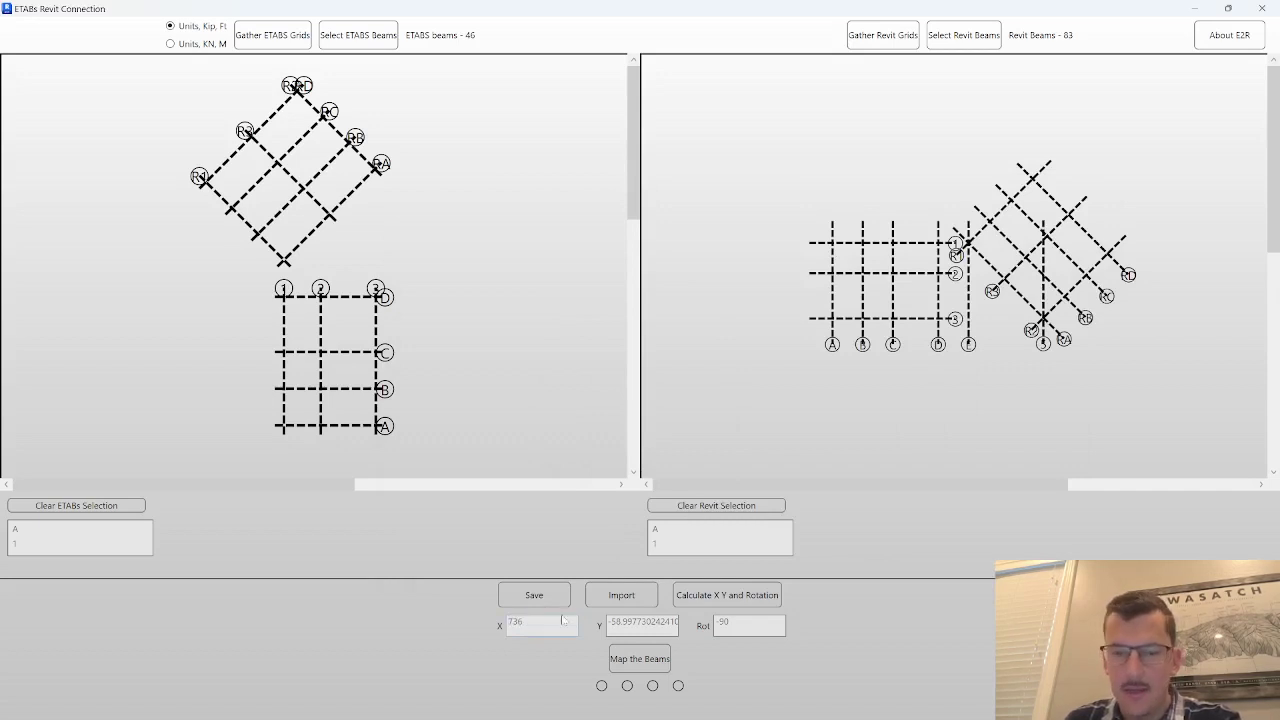
click(630, 597)
click(650, 596)
click(591, 339)
click(981, 543)
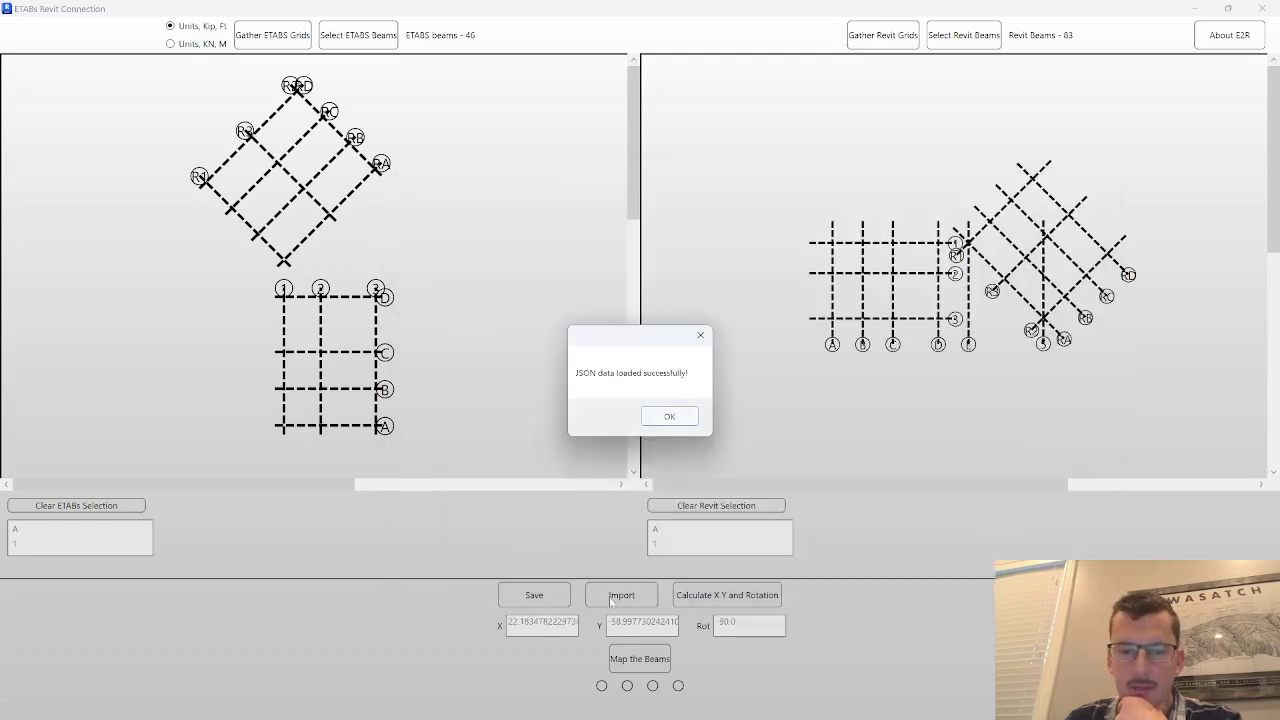
click(670, 418)
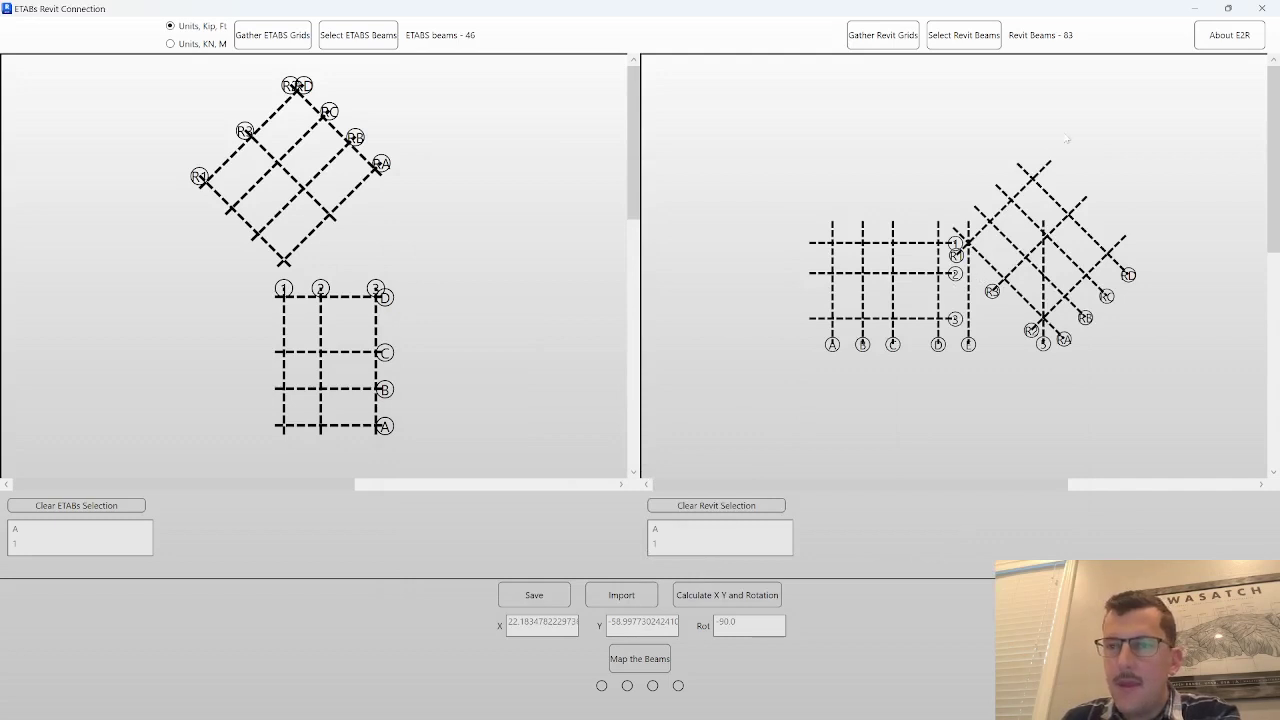
Box-select the Level 3 floor beams in Revit as the new Revit beam set.
click(966, 42)
drag(301, 243, 822, 535)
click(68, 116)
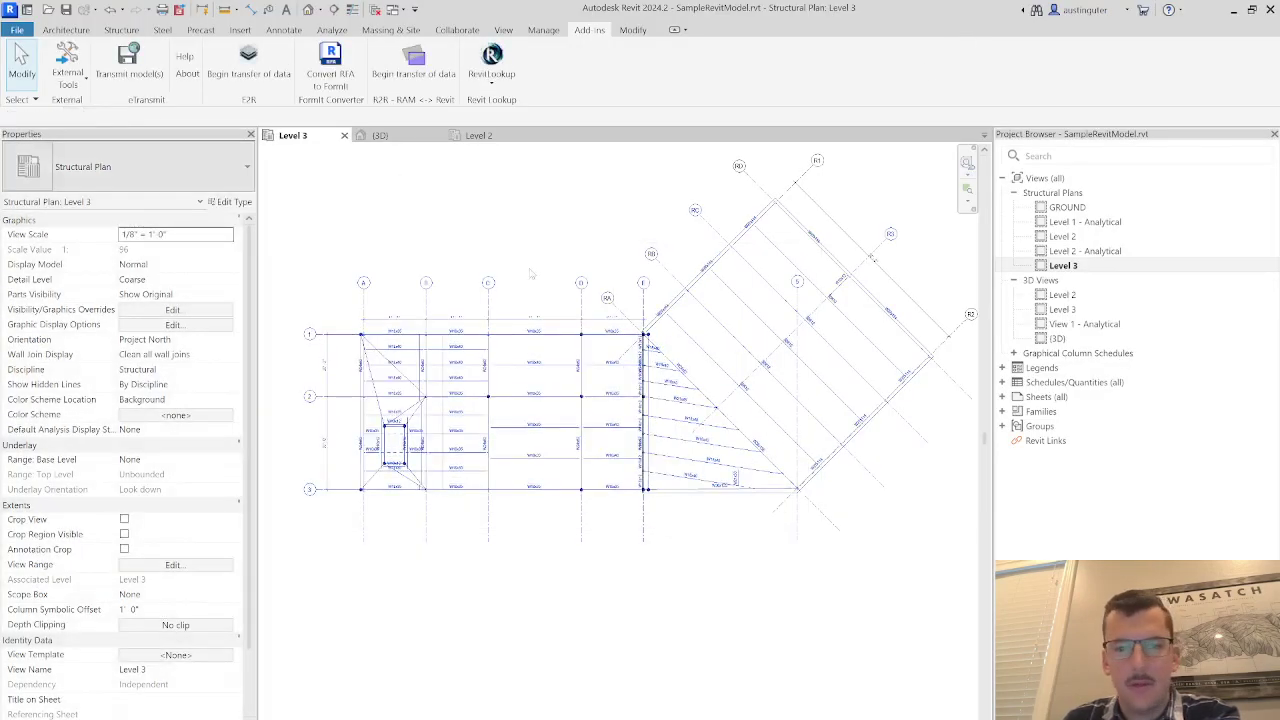
click(963, 694)
Run and rerun the beam mapping, close the results, and open the About window.
click(652, 667)
click(754, 430)
click(1220, 246)
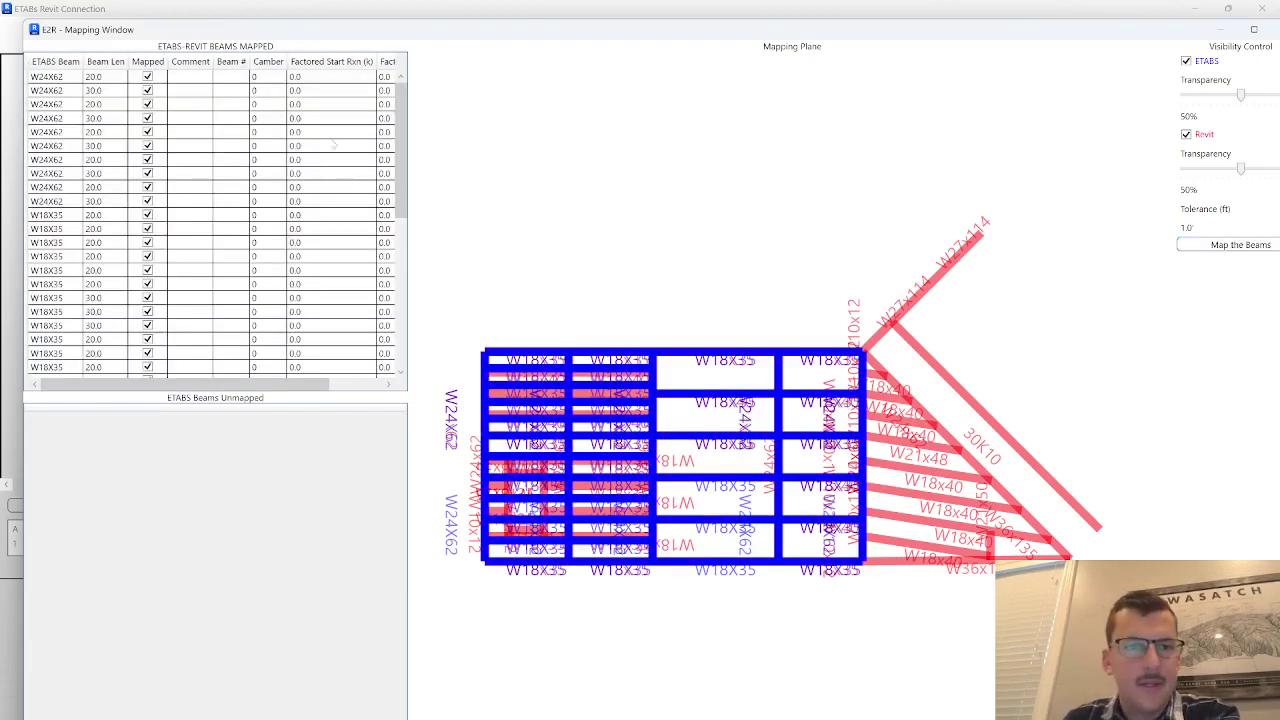
mouse_move(401, 183)
mouse_down()
mouse_move(383, 352)
mouse_move(400, 163)
mouse_up()
drag(1181, 31, 1034, 31)
click(1143, 34)
click(1229, 35)
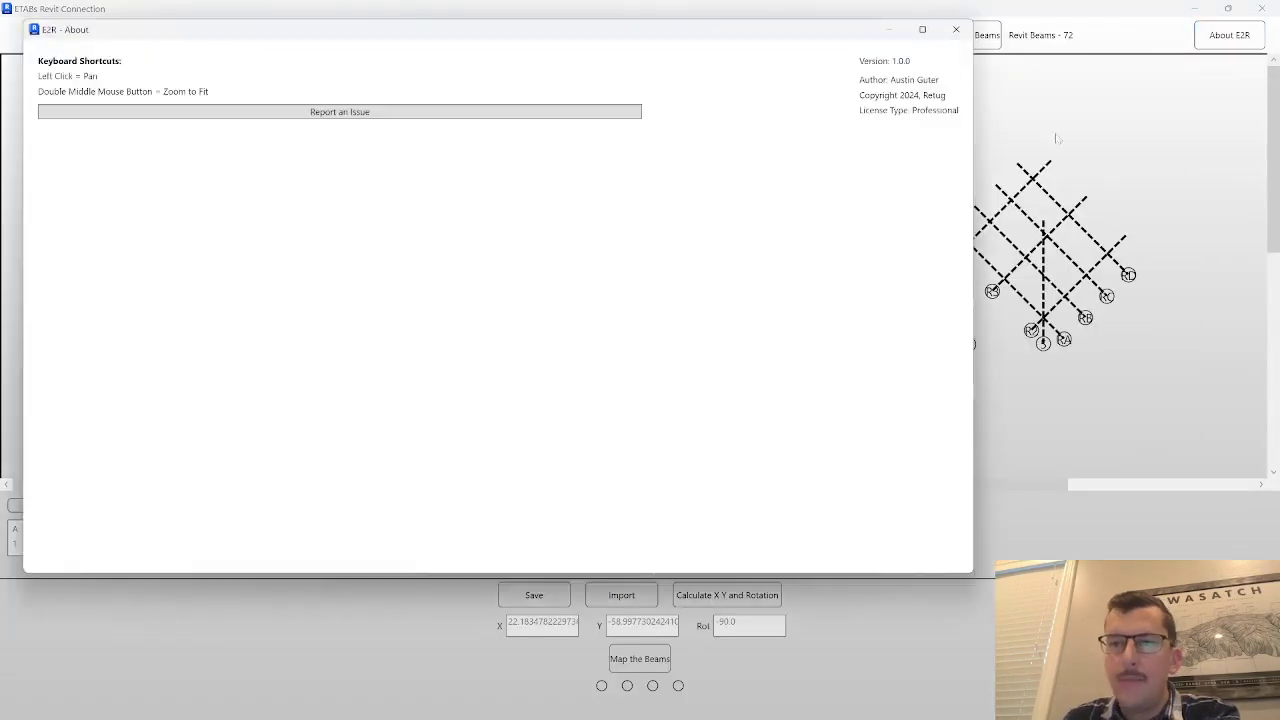
Start an issue-report e-mail, close the About window, and move OBS Studio left.
click(281, 113)
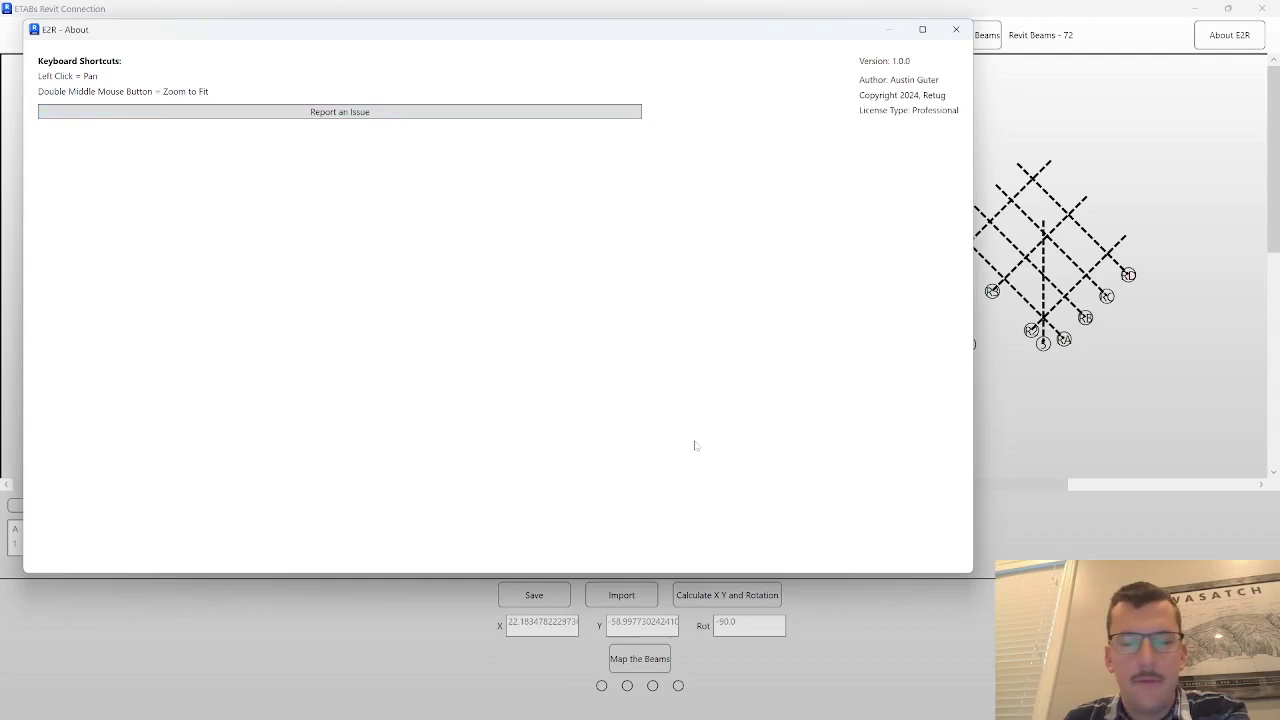
mouse_move(916, 666)
click(956, 29)
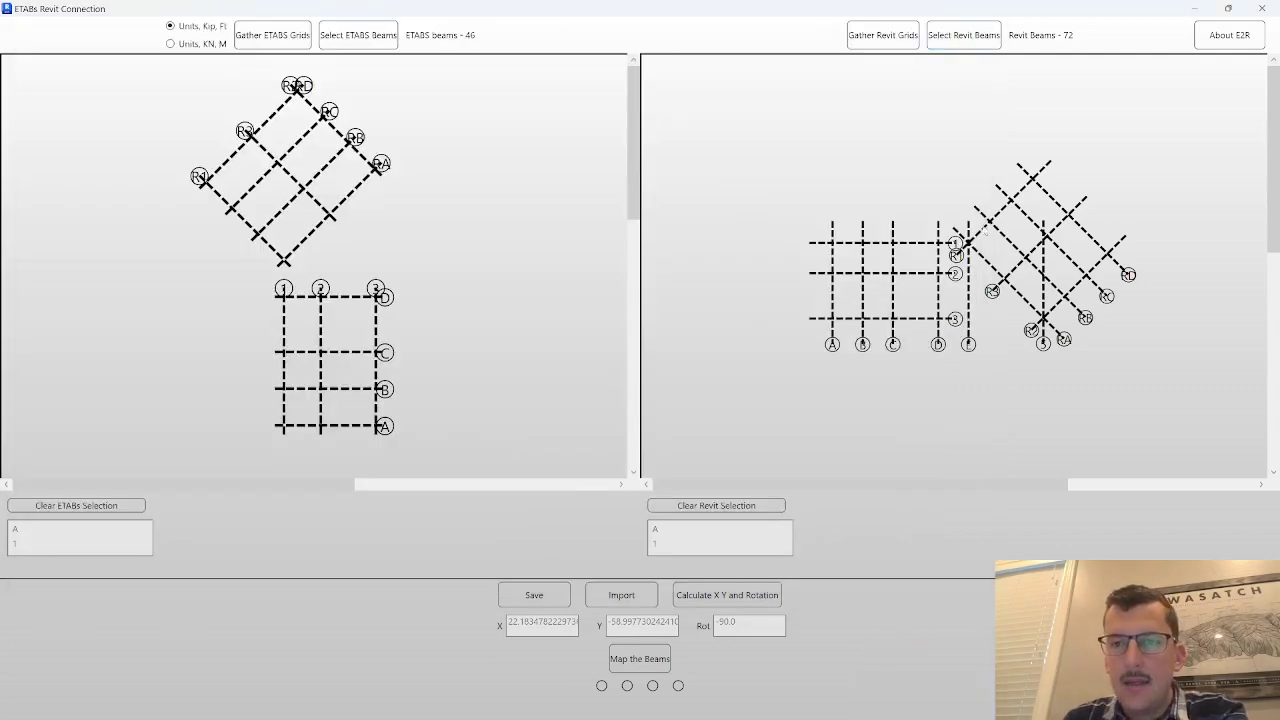
key(alt+Tab)
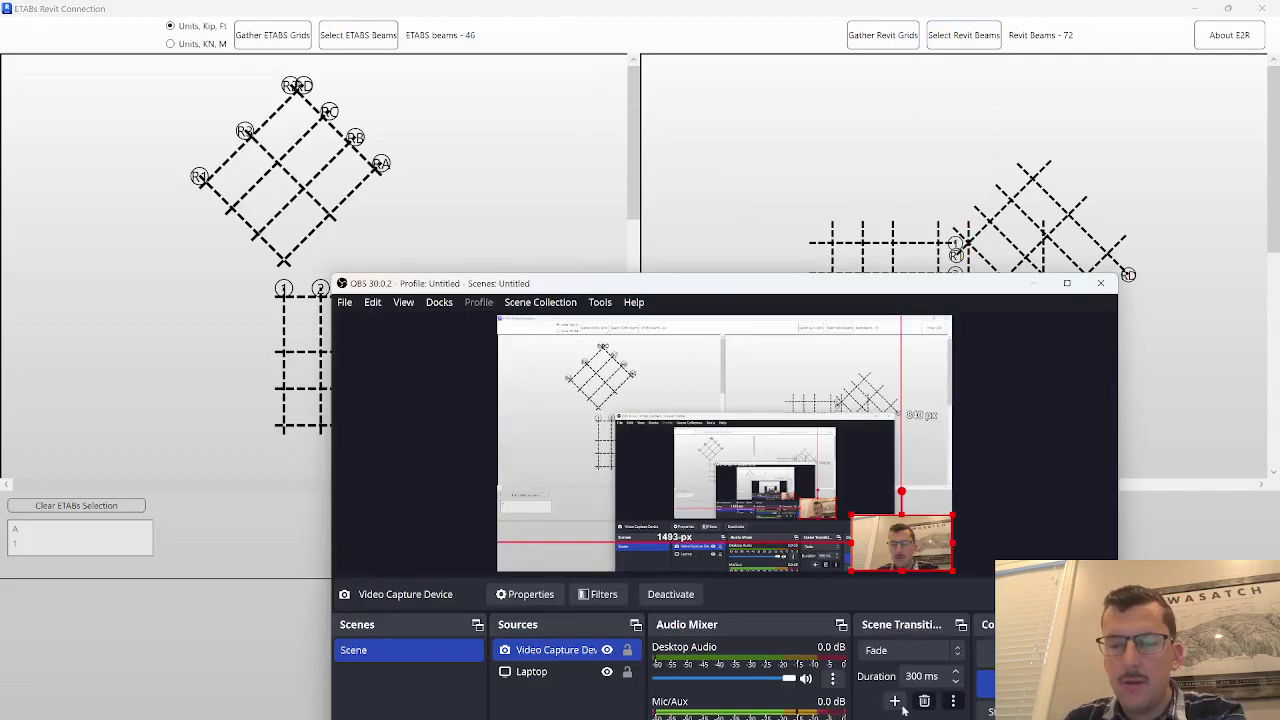
drag(812, 290, 610, 281)
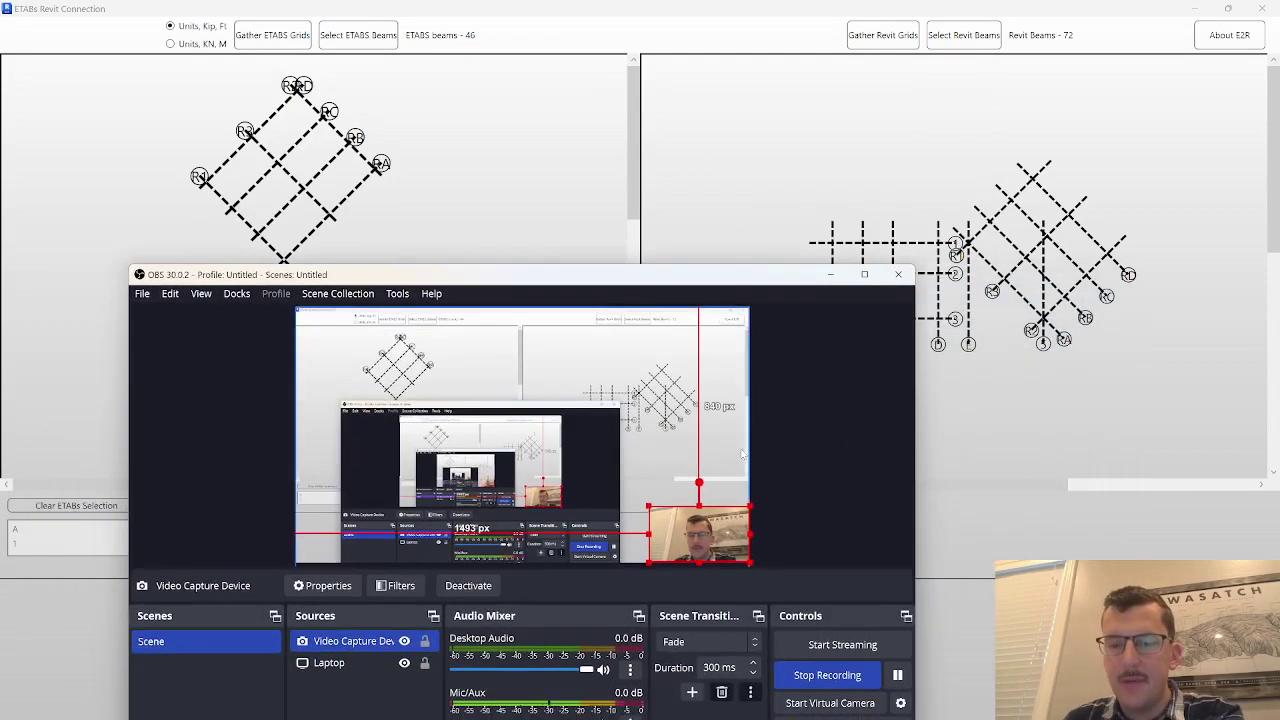